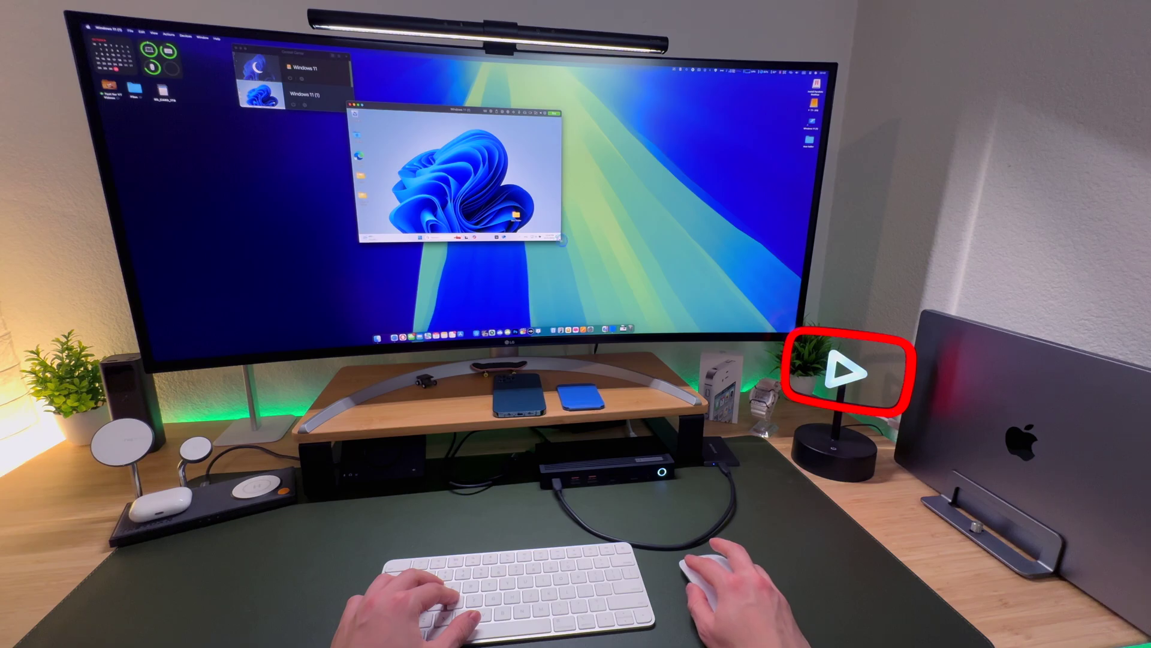
- Enlarge the Windows 11 VM window and switch it to full screen on the ultrawide monitor
drag(562, 239, 635, 286)
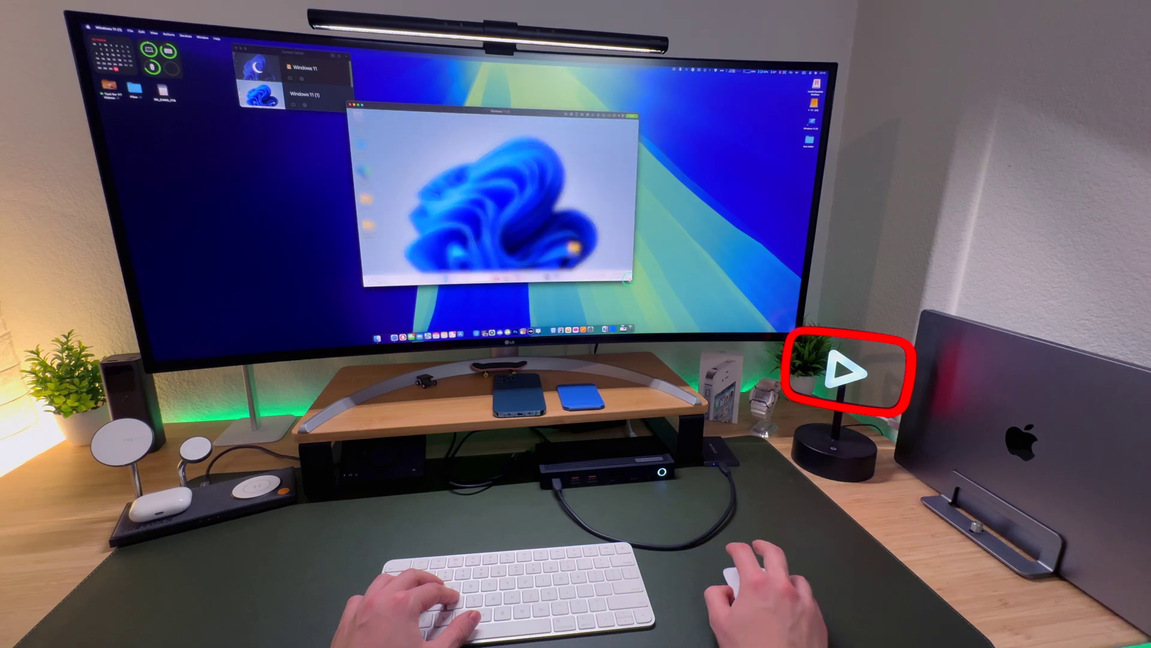
click(359, 104)
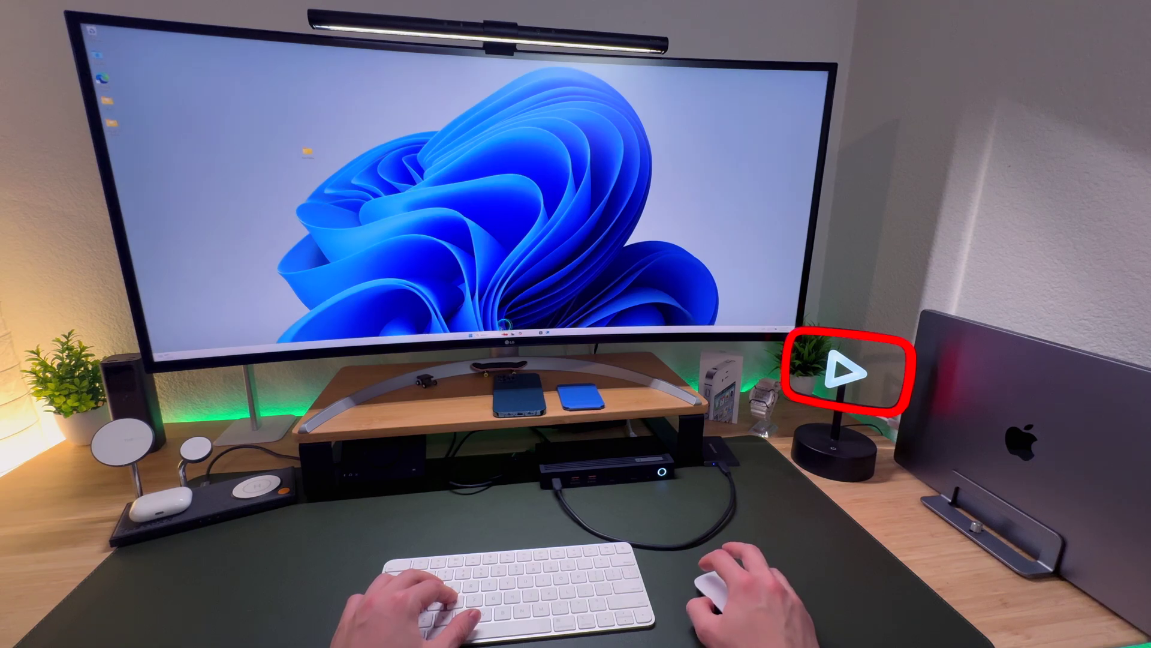
click(471, 336)
click(471, 335)
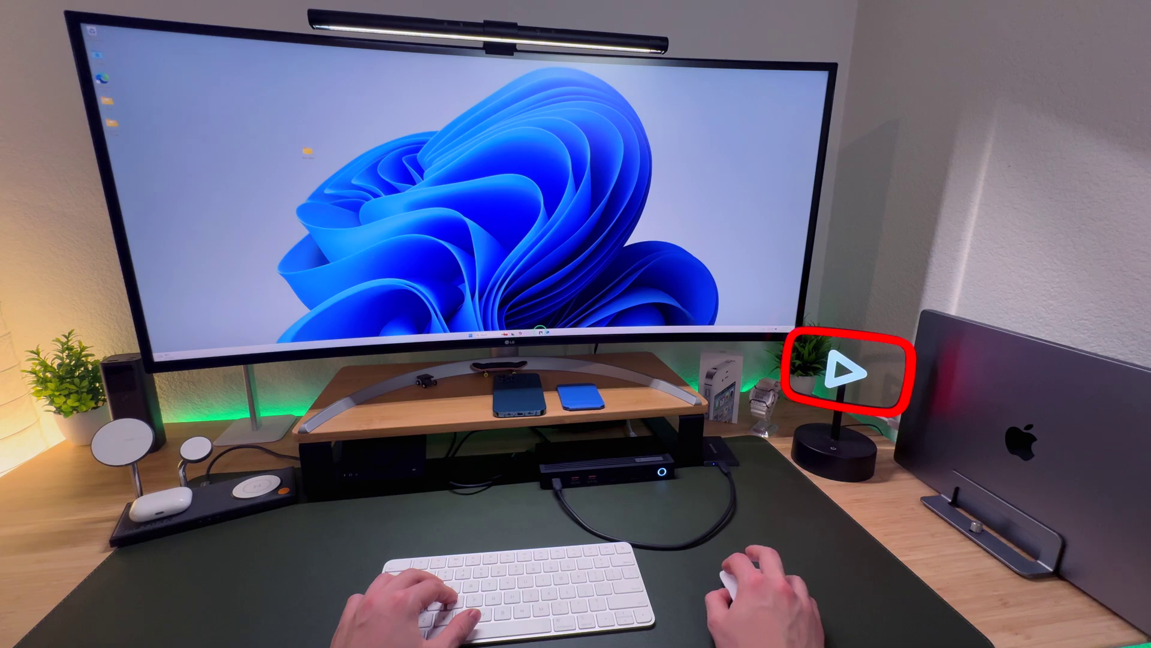
- Bring up the Microsoft Store, nudge the news feed window into place and scroll through the feed
key(super+e)
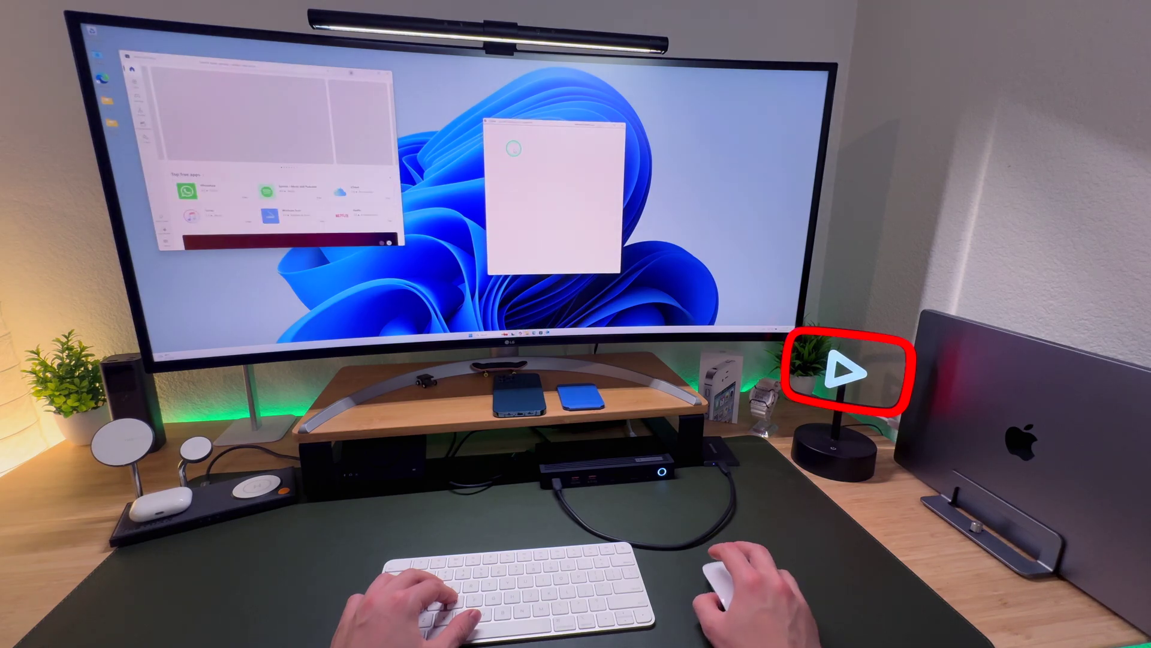
drag(540, 120, 547, 117)
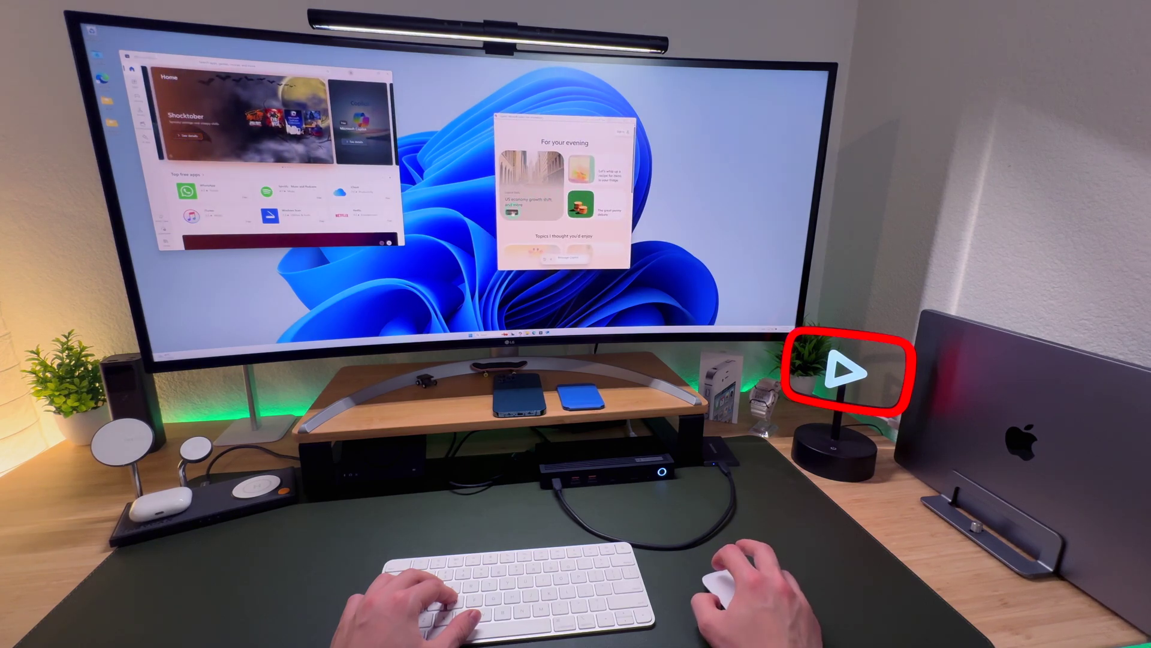
scroll(563, 192, down, 5)
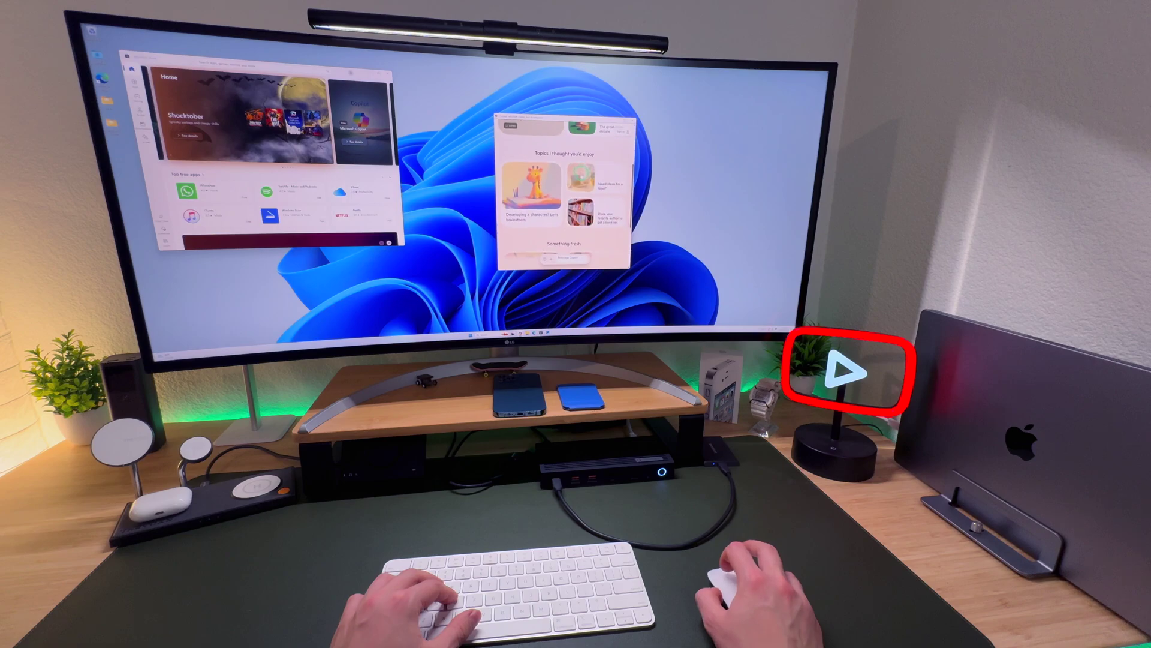
scroll(559, 178, down, 2)
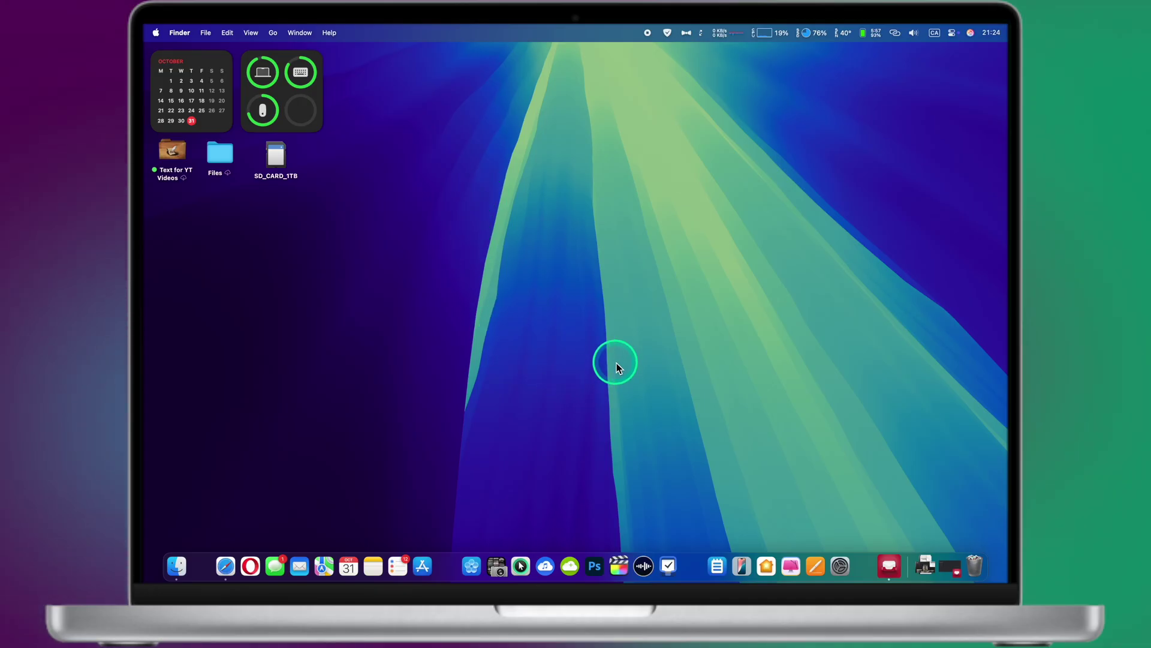
- Sign up for the Parallels Desktop free trial on parallels.com with a pasted email address
key(ctrl+Left)
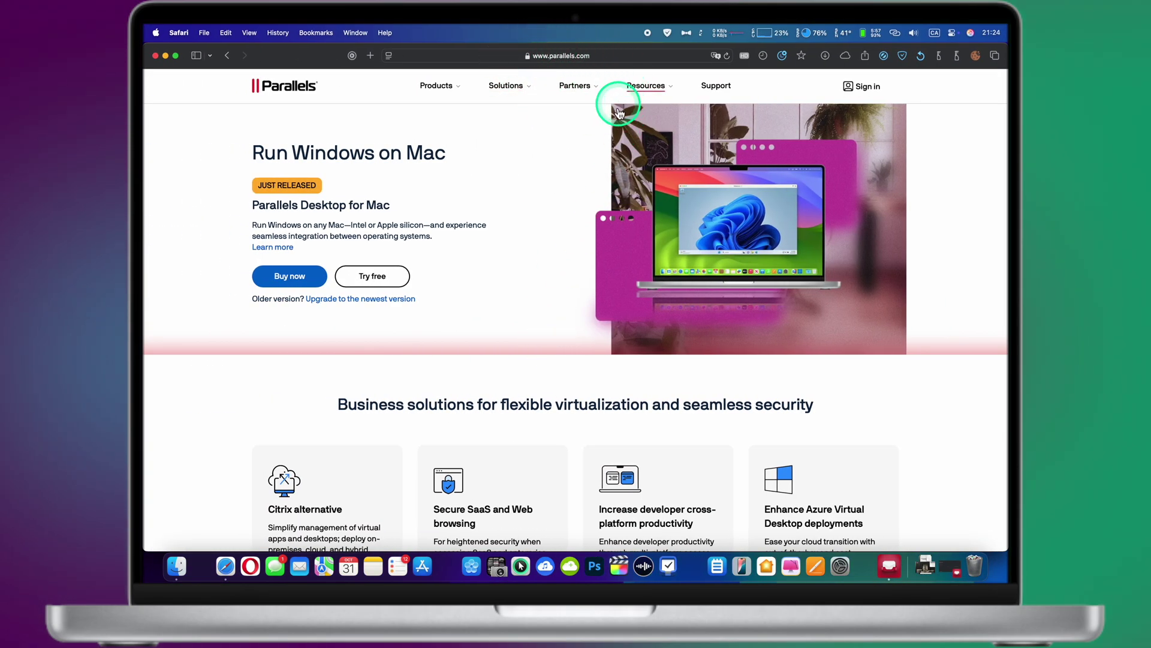
click(379, 281)
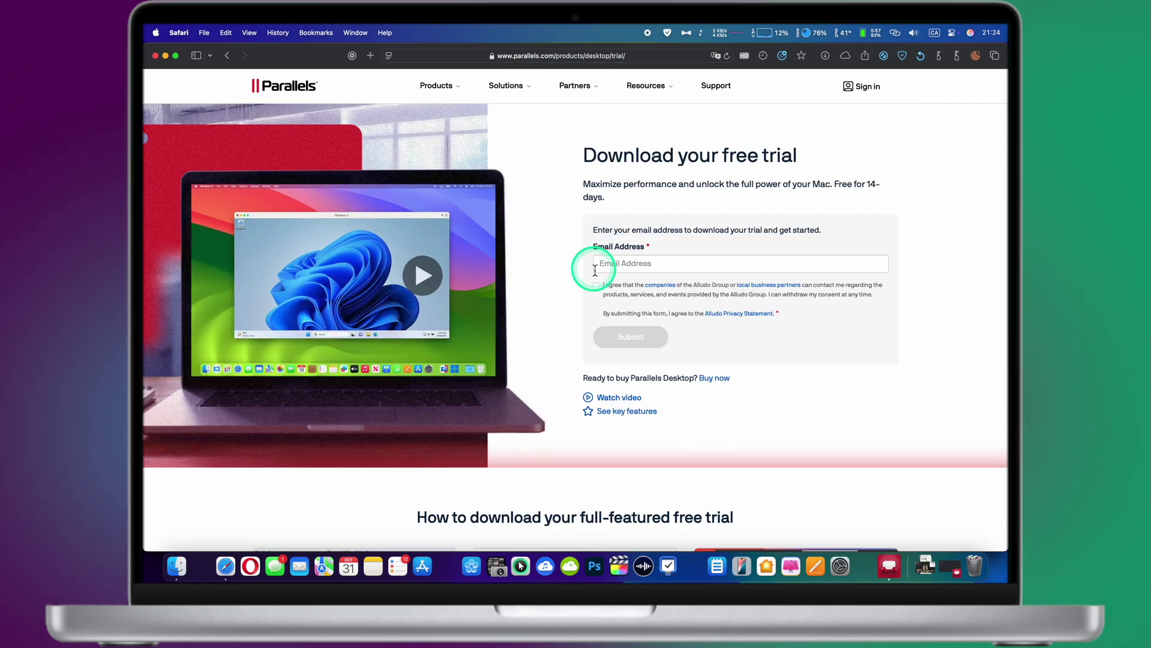
click(612, 270)
key(super+v)
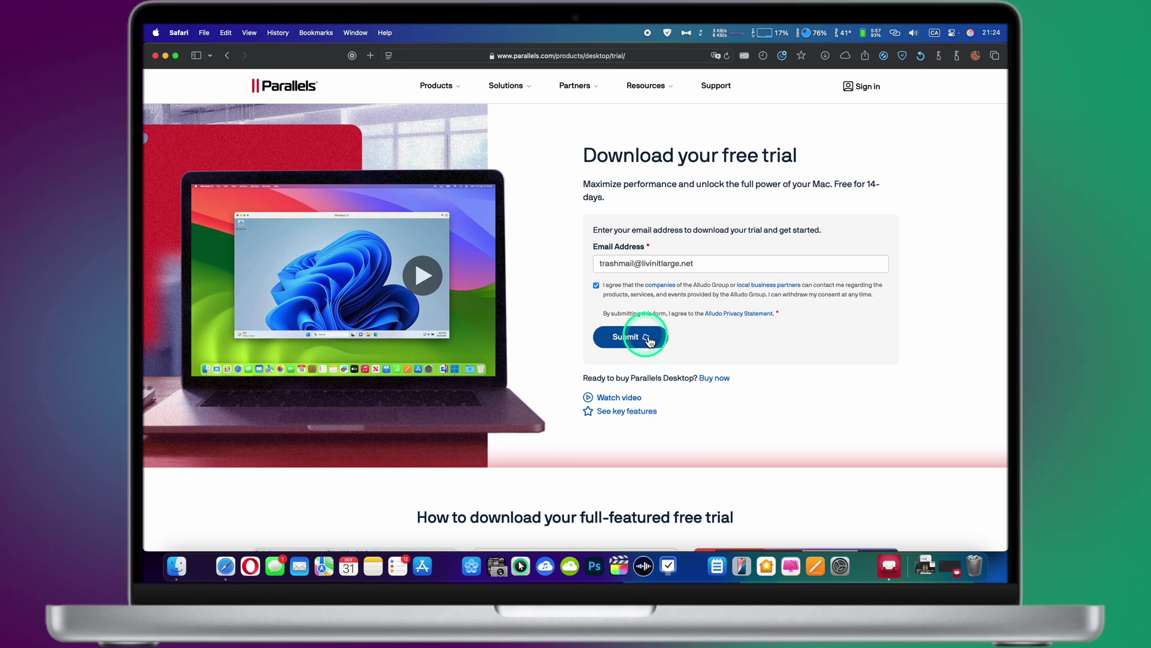
click(649, 340)
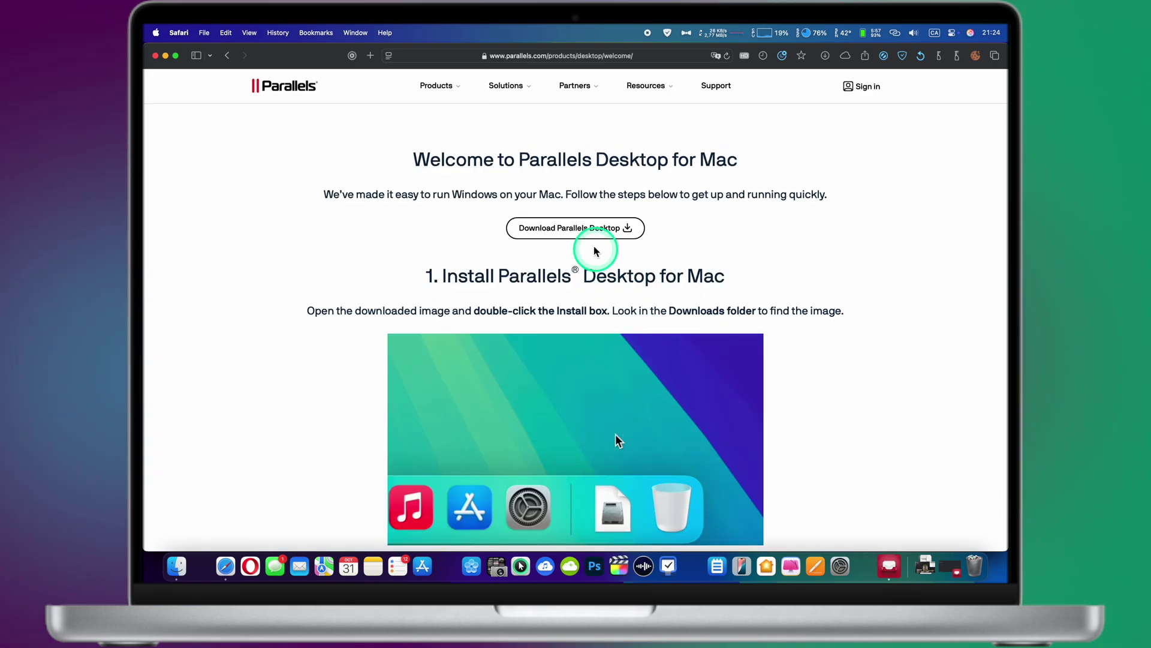
- Download the Parallels Desktop installer and open the disk image from the Dock's Downloads stack
click(567, 228)
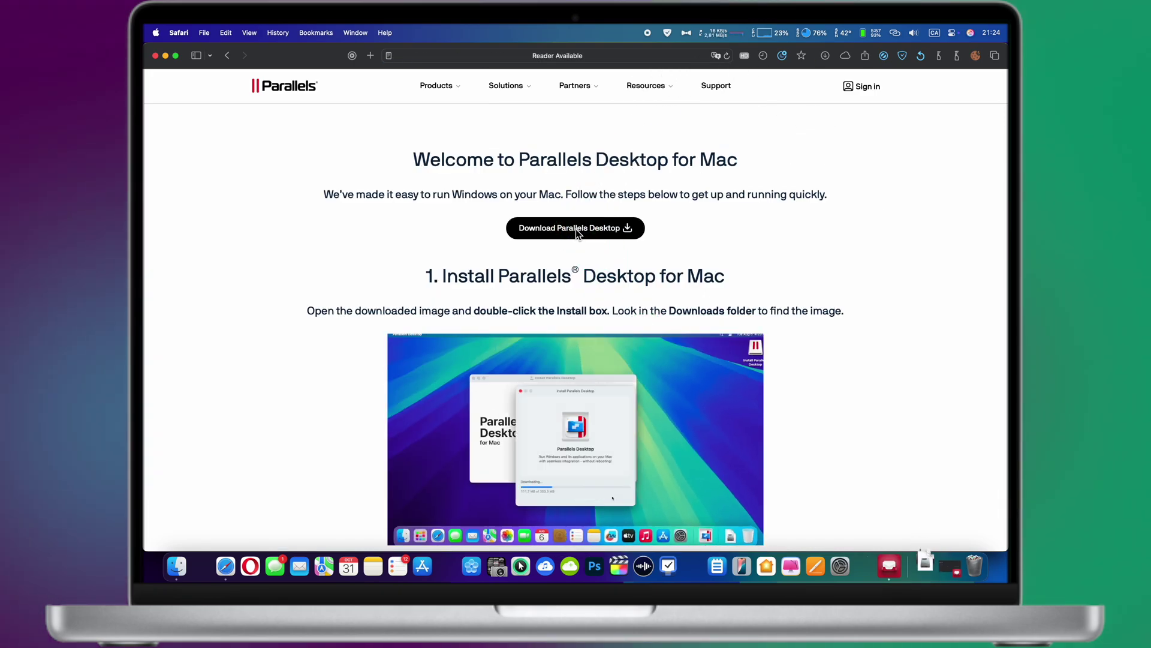
click(927, 563)
click(926, 531)
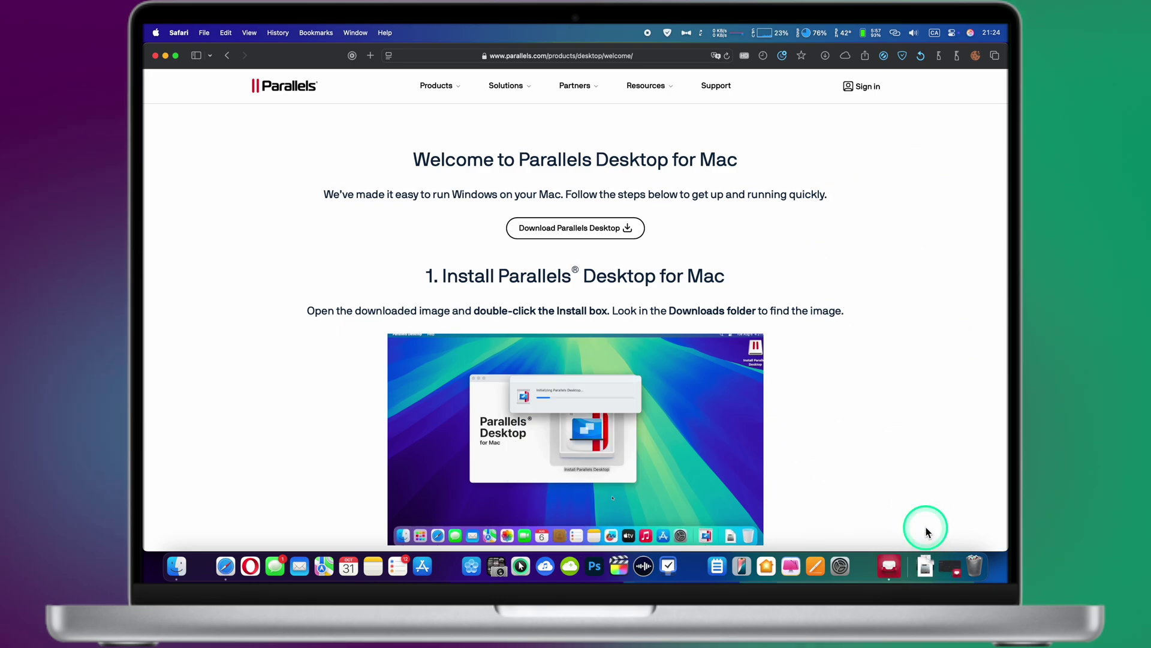
- Run Install Parallels Desktop.app, confirm the opening prompts, and close the disk image window
double_click(542, 349)
click(573, 258)
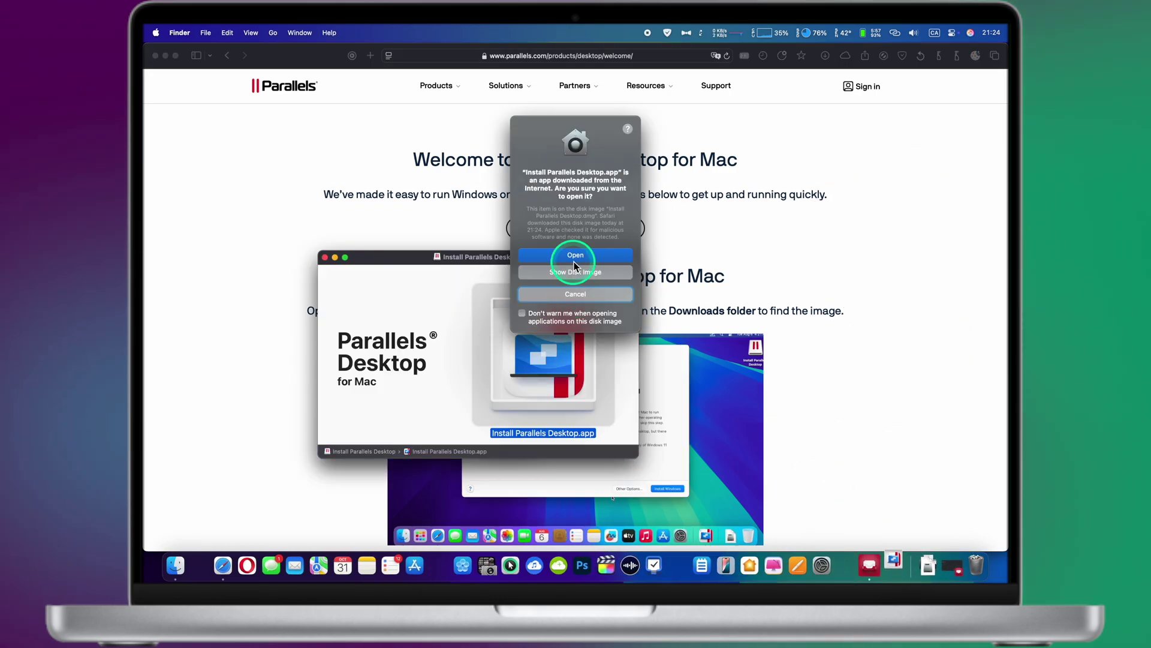
click(660, 412)
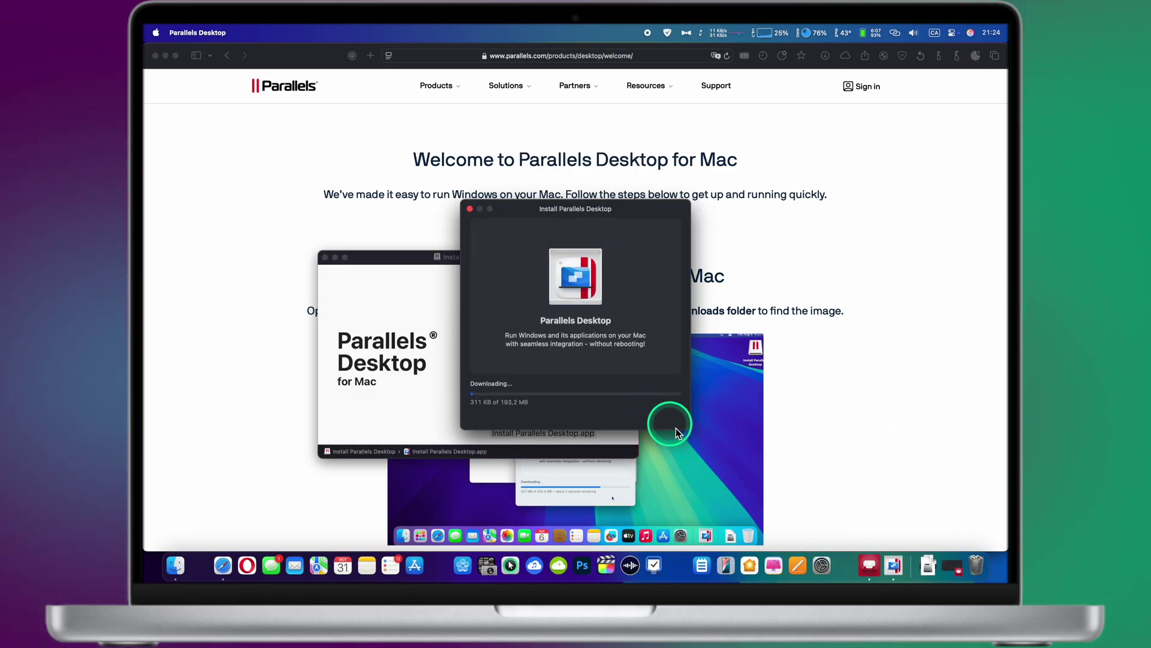
click(325, 258)
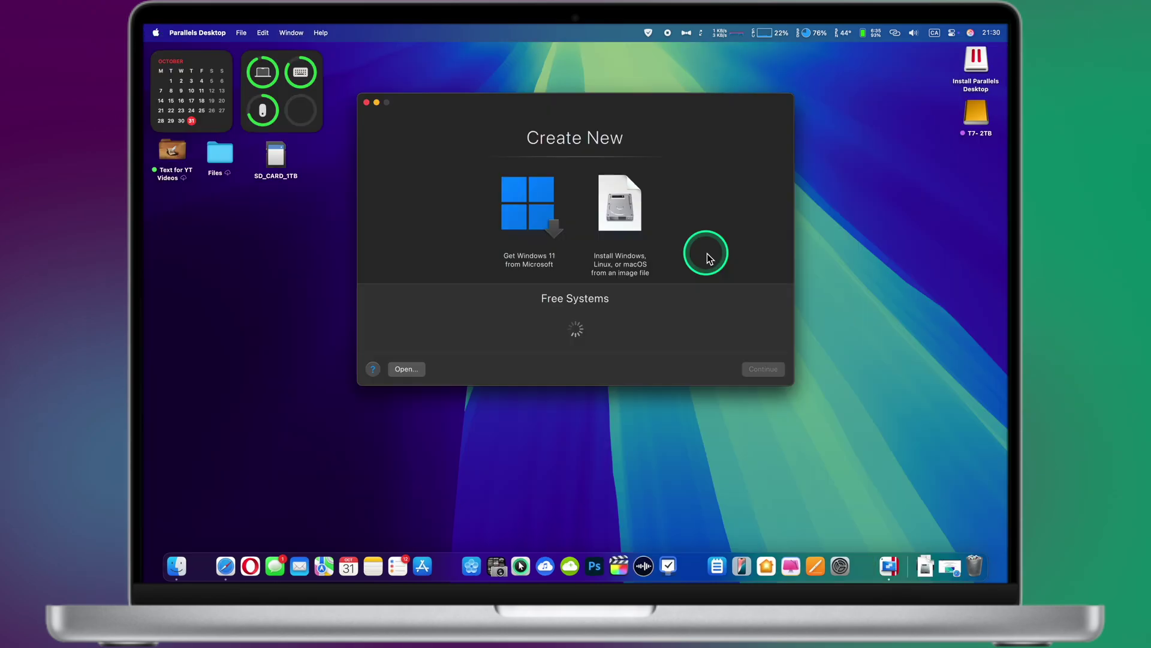
- Choose Get Windows 11 from Microsoft, continue, and start the Windows installation
click(528, 200)
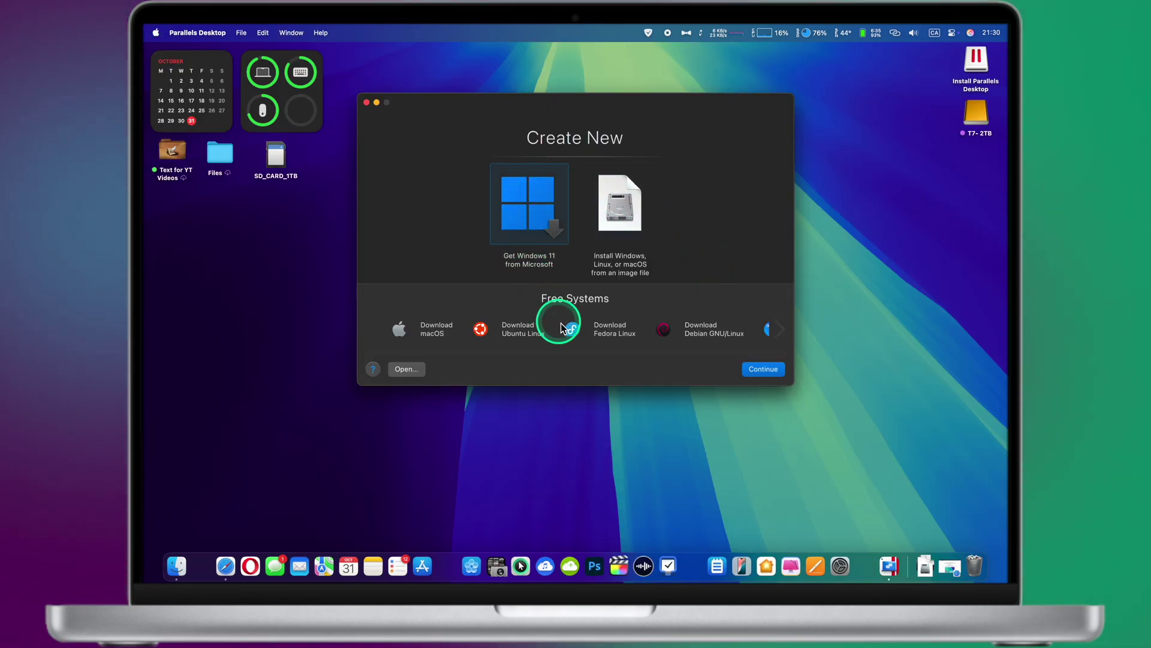
scroll(581, 337, right, 3)
scroll(581, 337, left, 3)
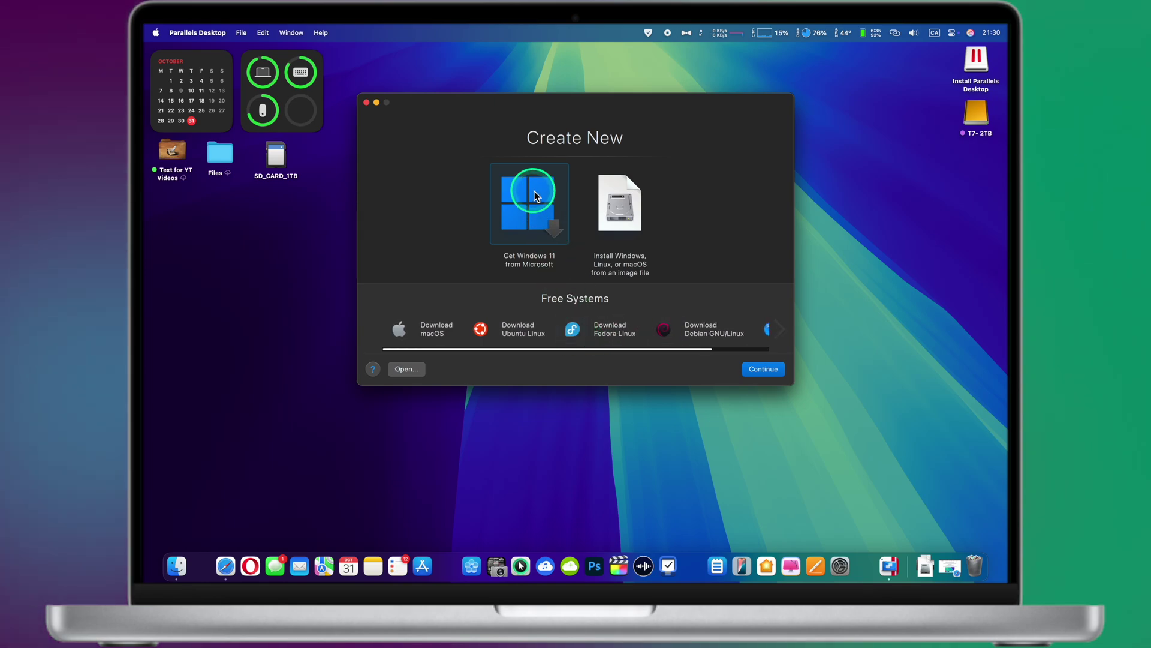
click(759, 377)
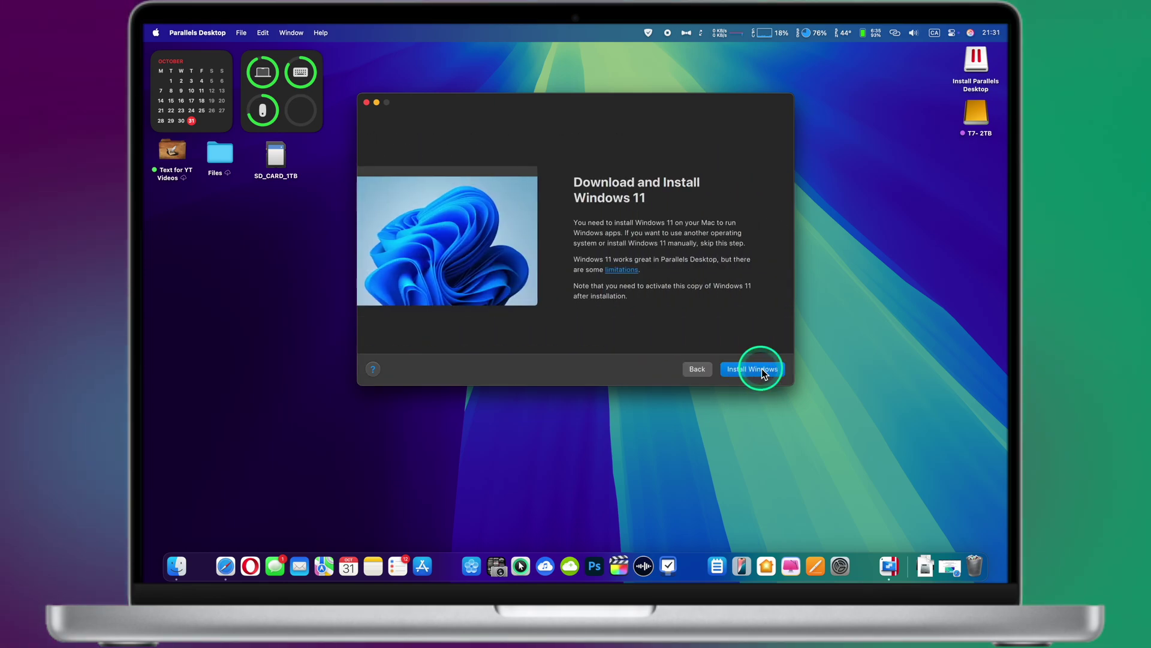
click(763, 372)
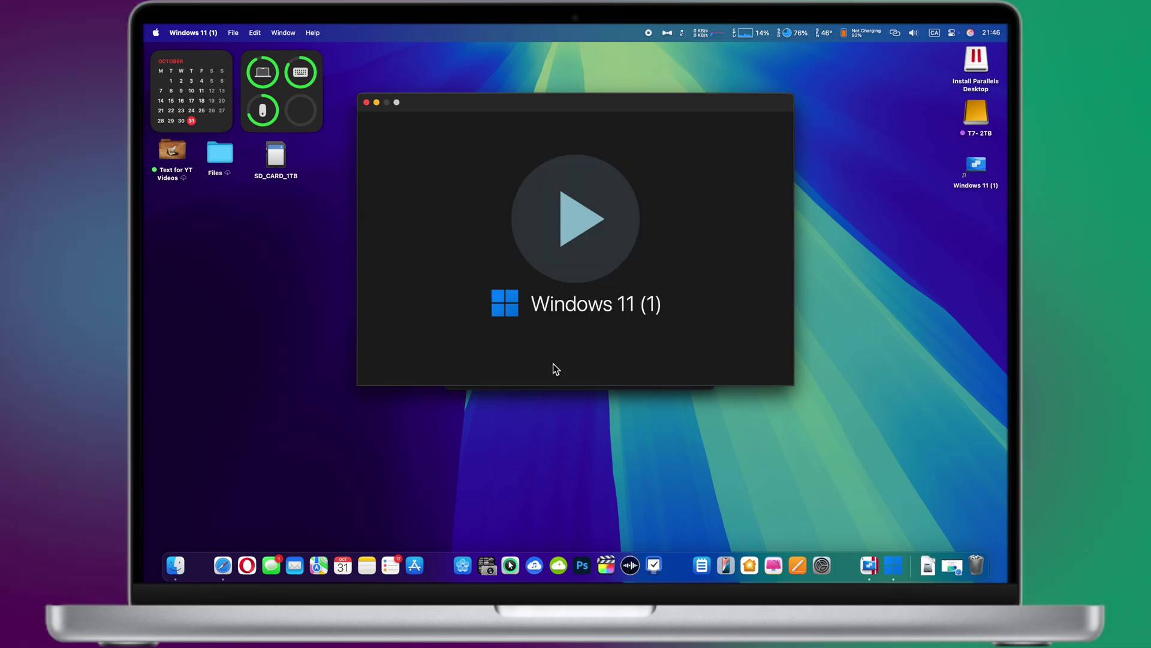
- Start the Windows 11 (1) VM and shift its installation window slightly lower
click(585, 223)
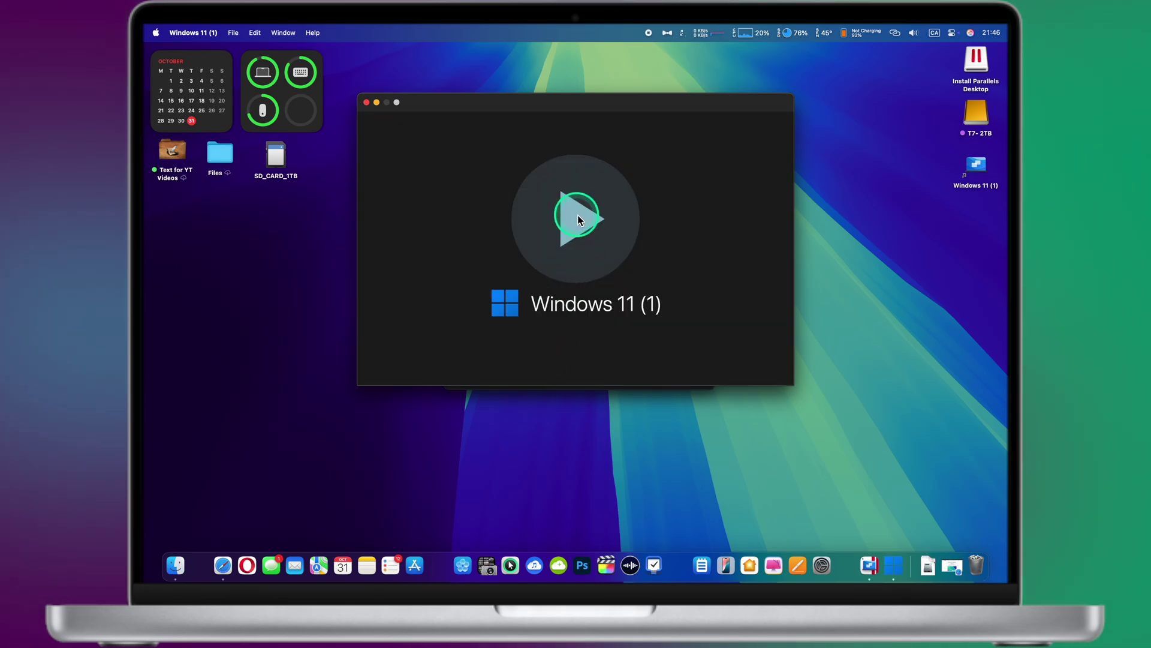
drag(586, 110, 582, 122)
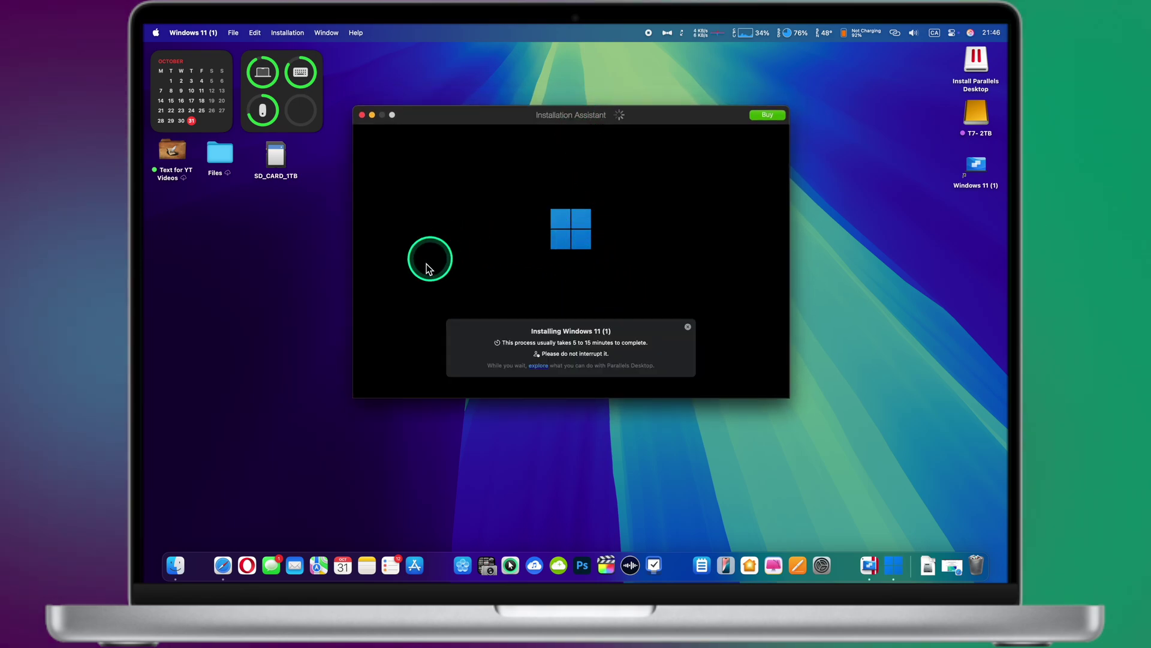
drag(642, 120, 647, 138)
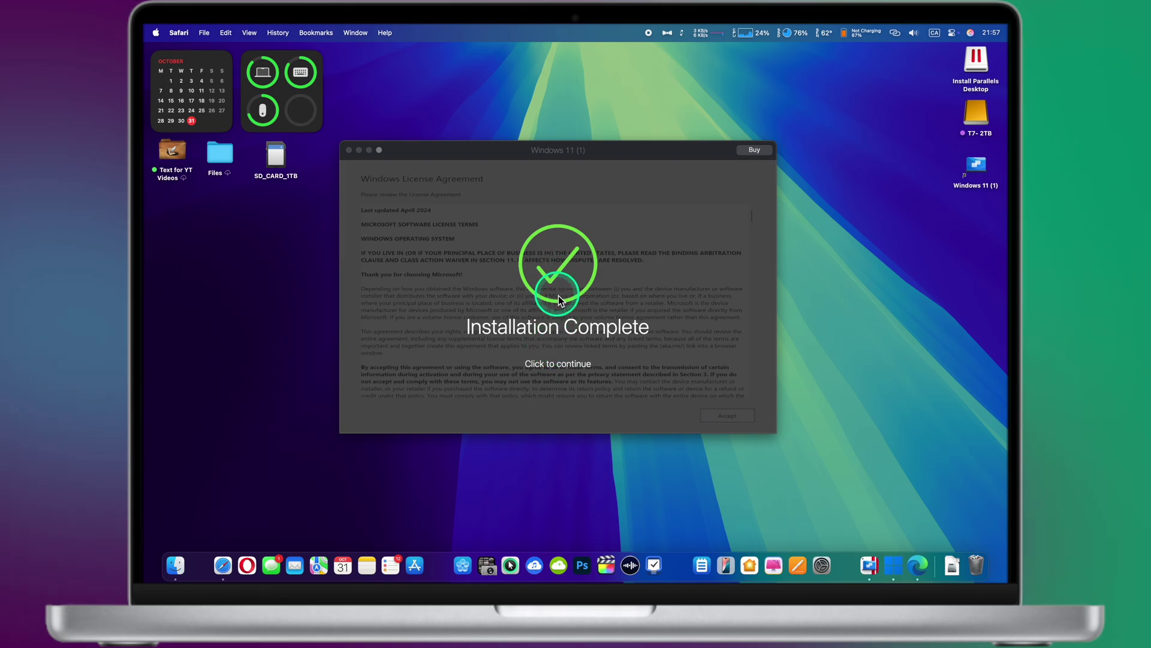
- Dismiss the installation-complete notice and create a New folder on the Windows 11 desktop
click(558, 297)
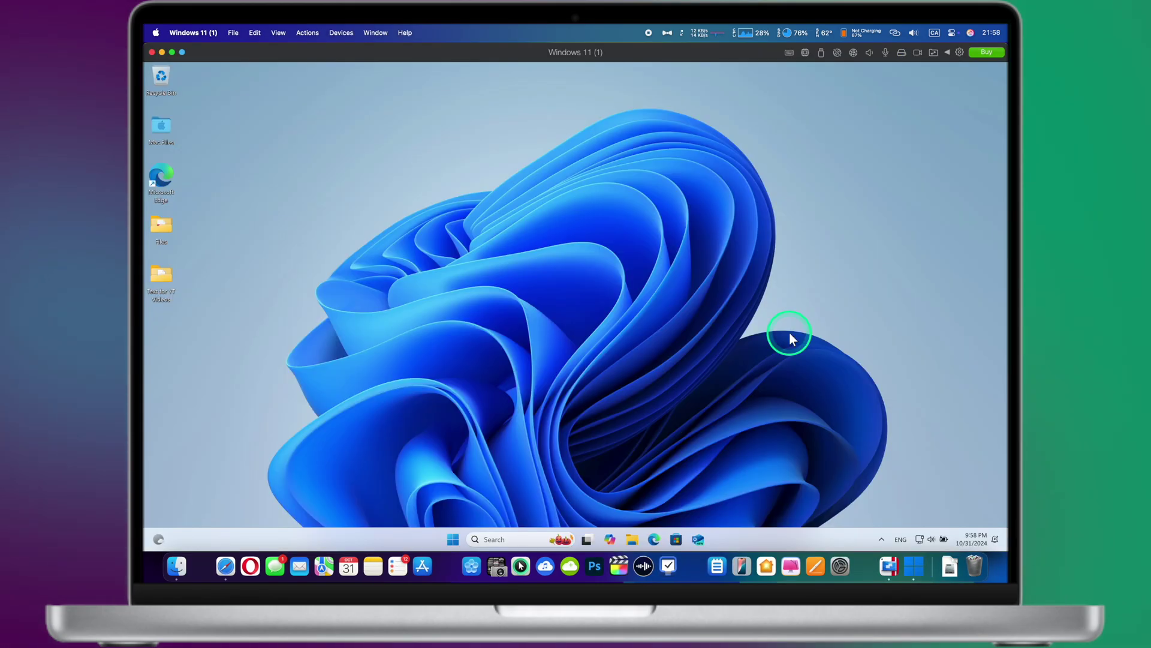
click(453, 540)
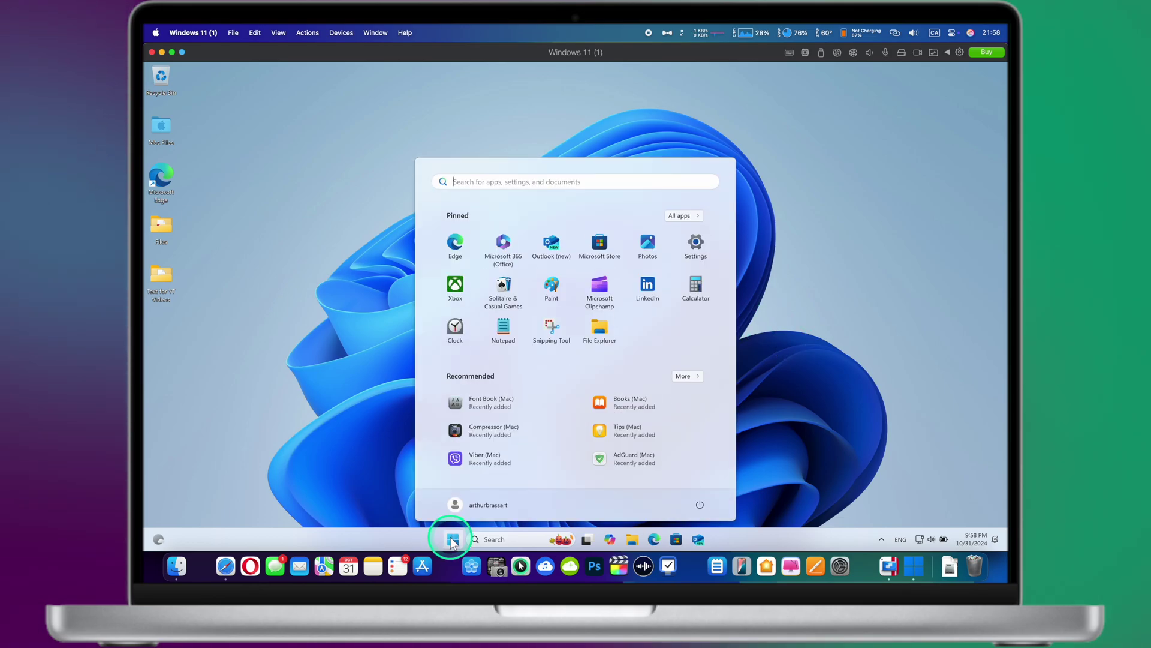
click(453, 539)
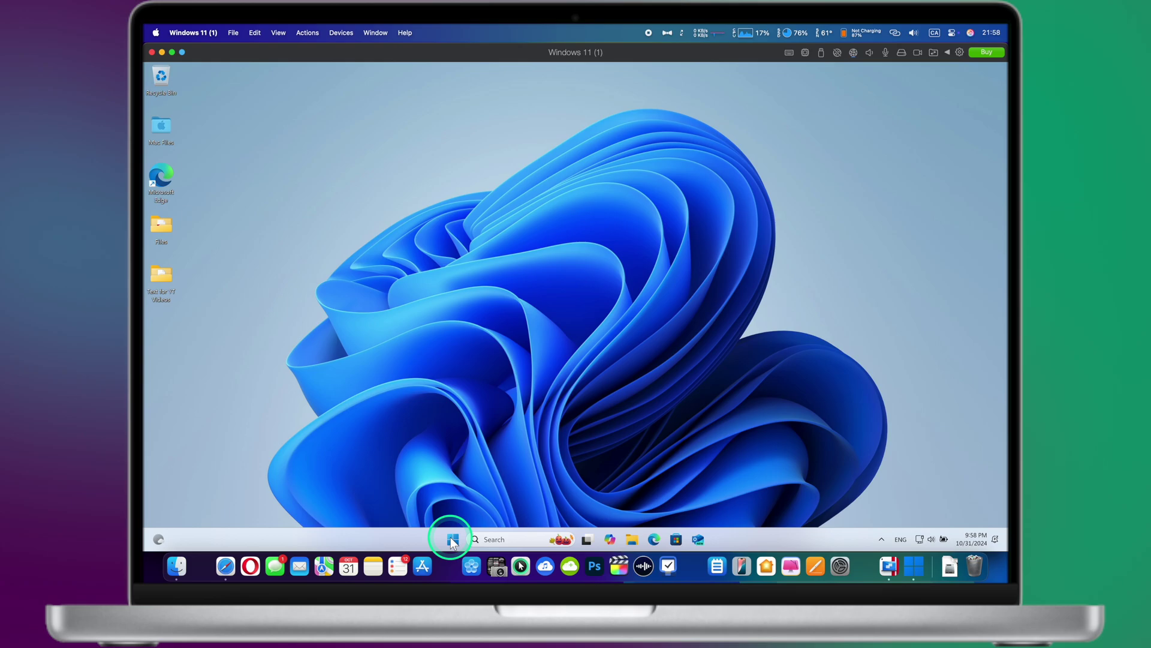
right_click(544, 316)
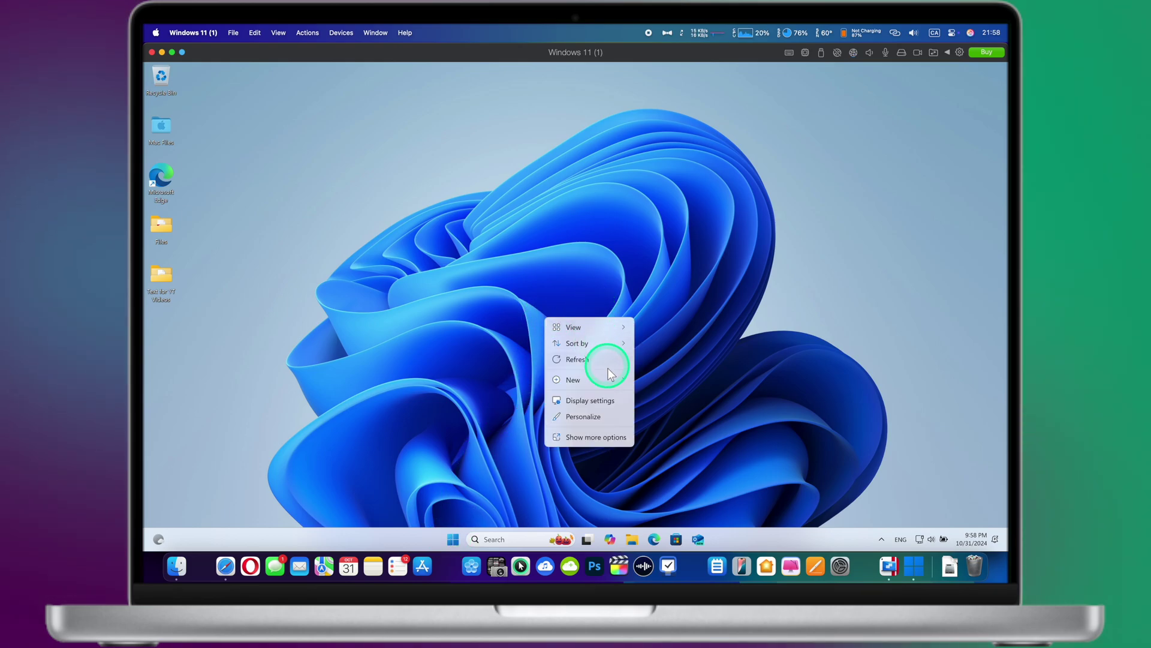
mouse_move(611, 383)
click(656, 379)
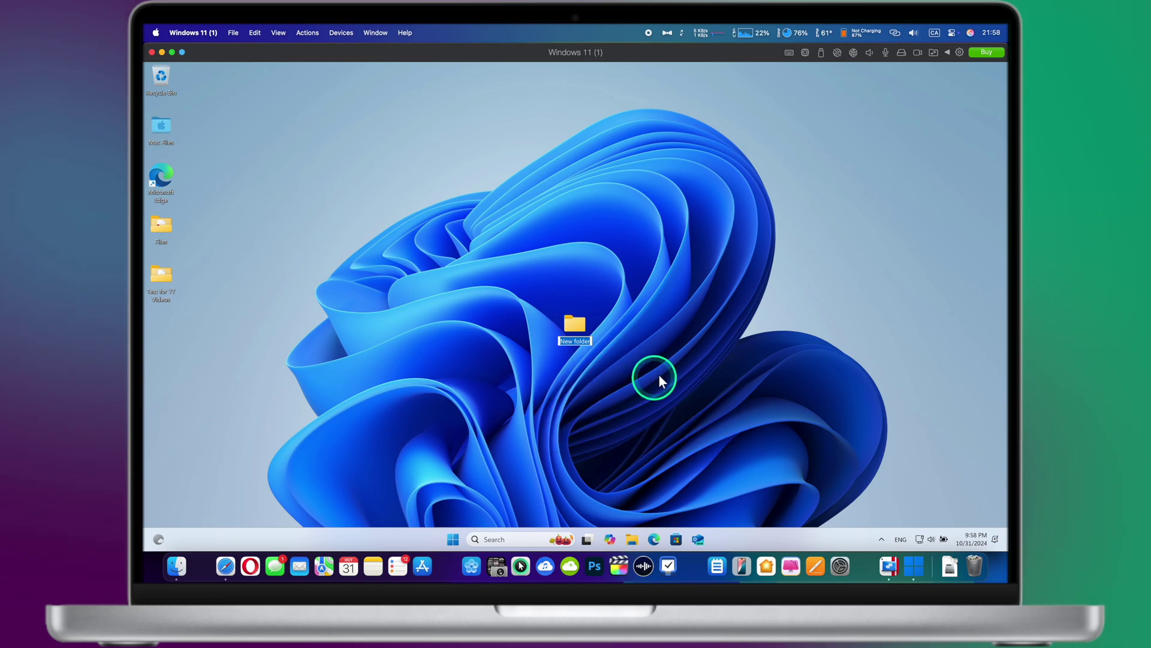
click(453, 539)
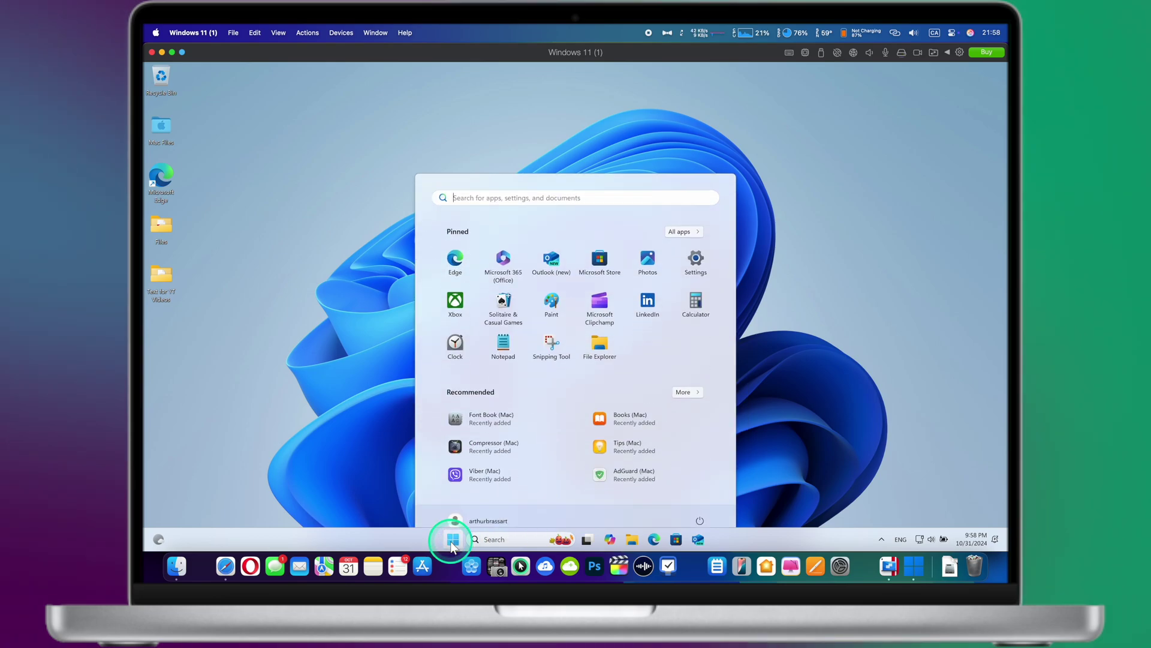
click(453, 540)
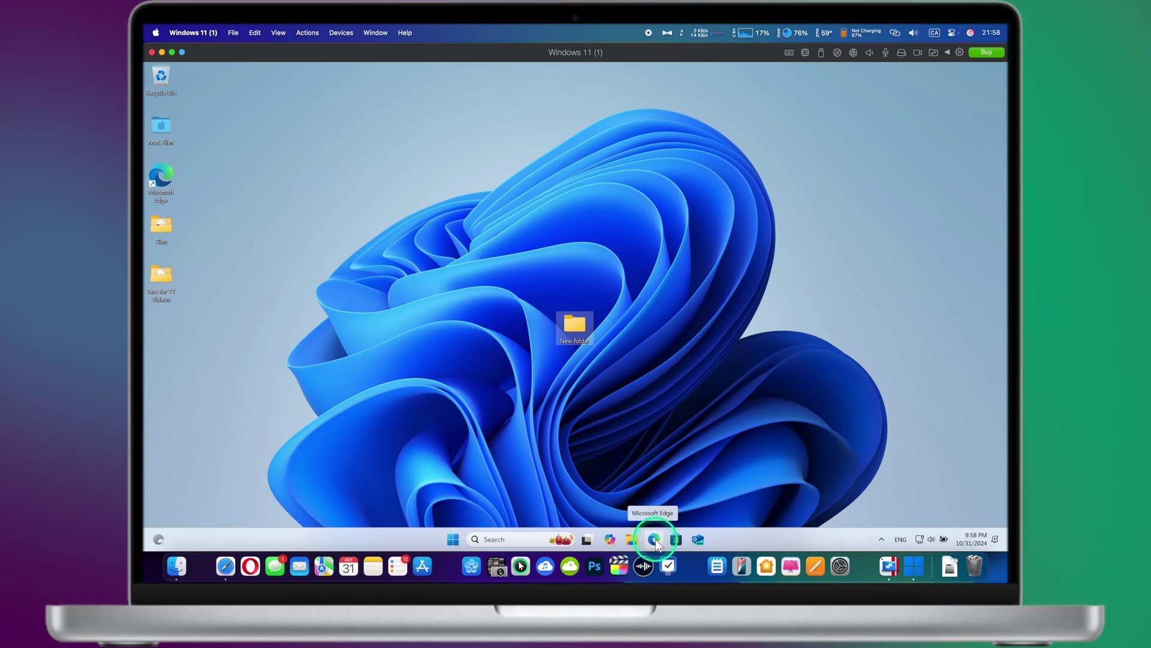
click(773, 475)
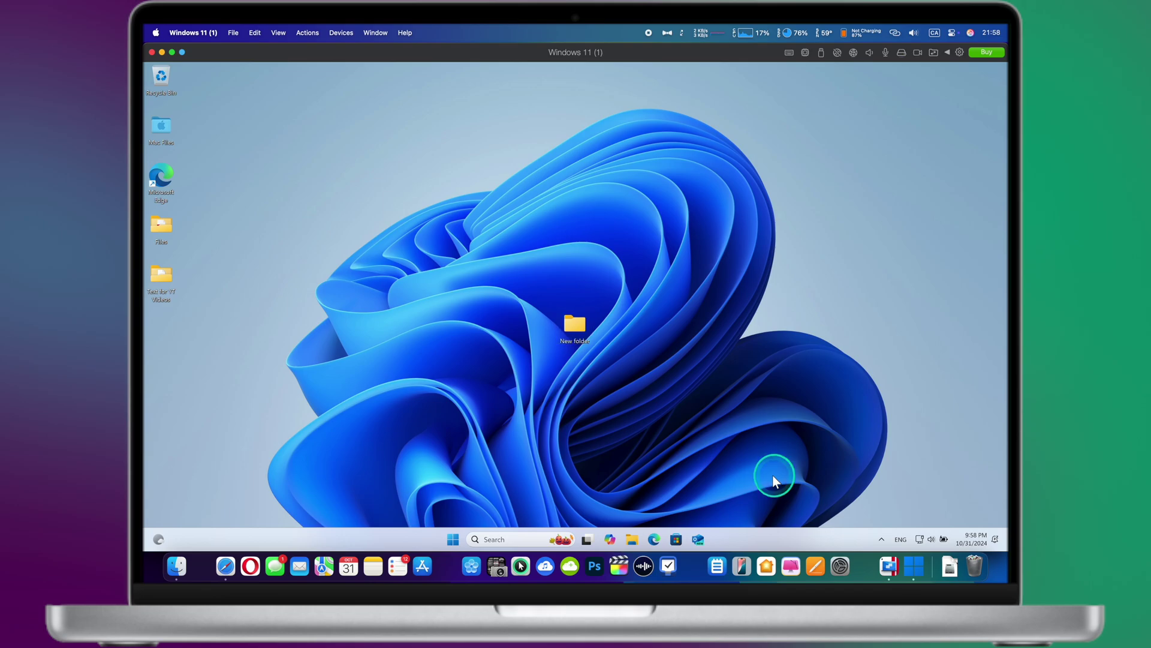
- Launch Microsoft Edge from Start, then open File Explorer from the taskbar
key(ctrl+Right)
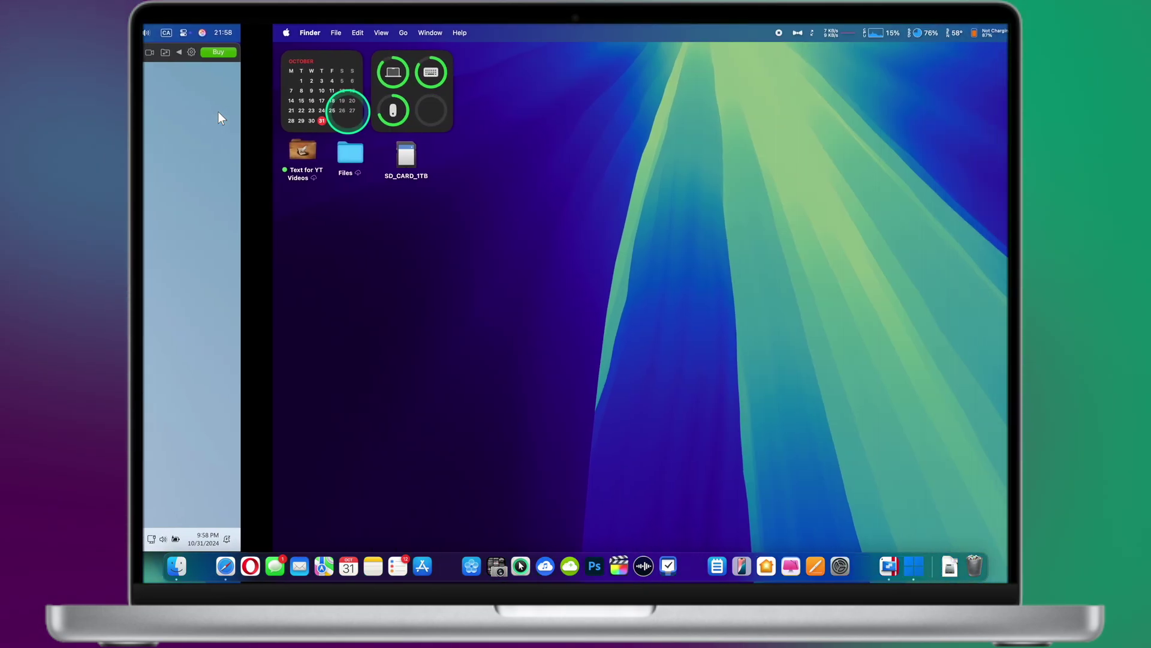
key(ctrl+Left)
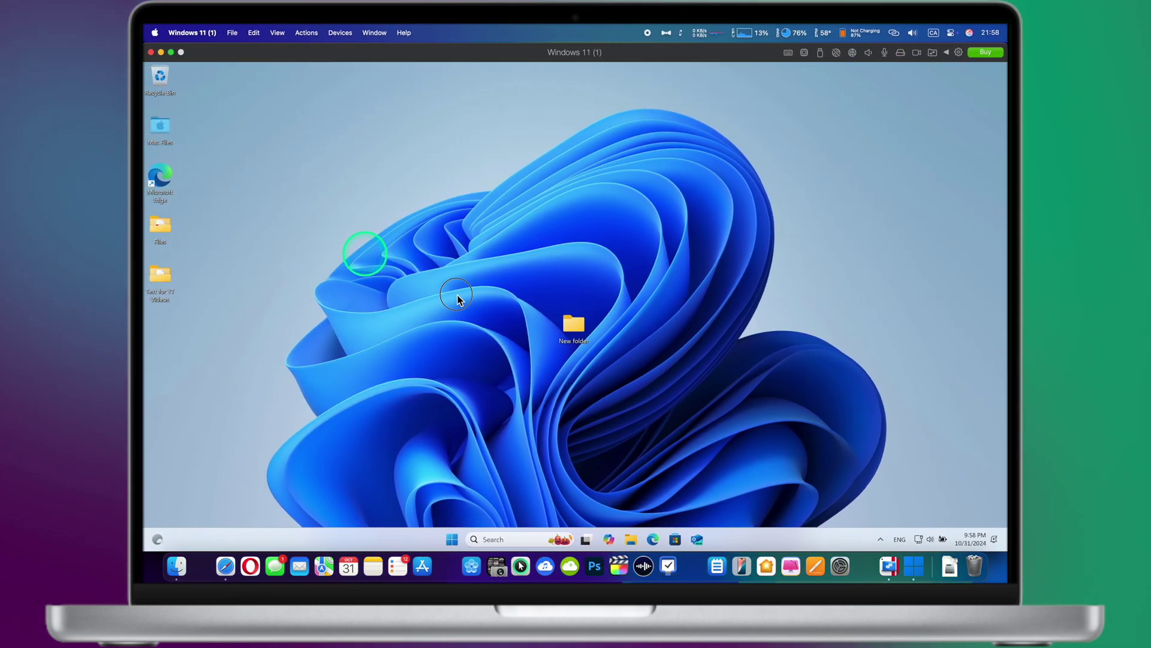
click(452, 539)
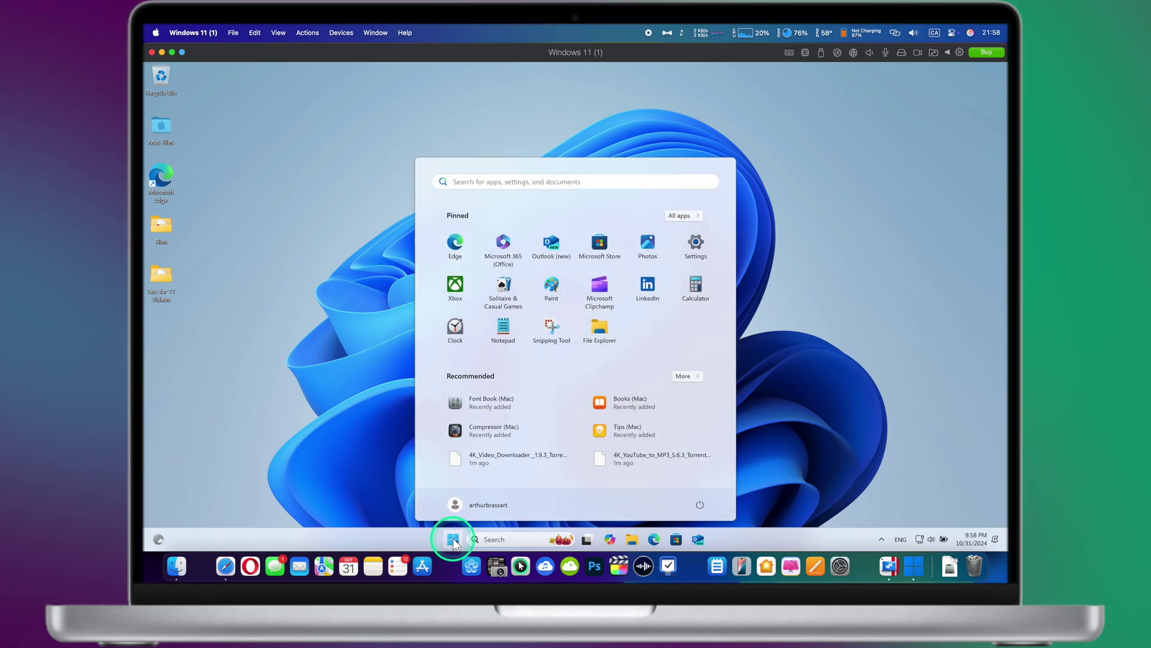
click(455, 240)
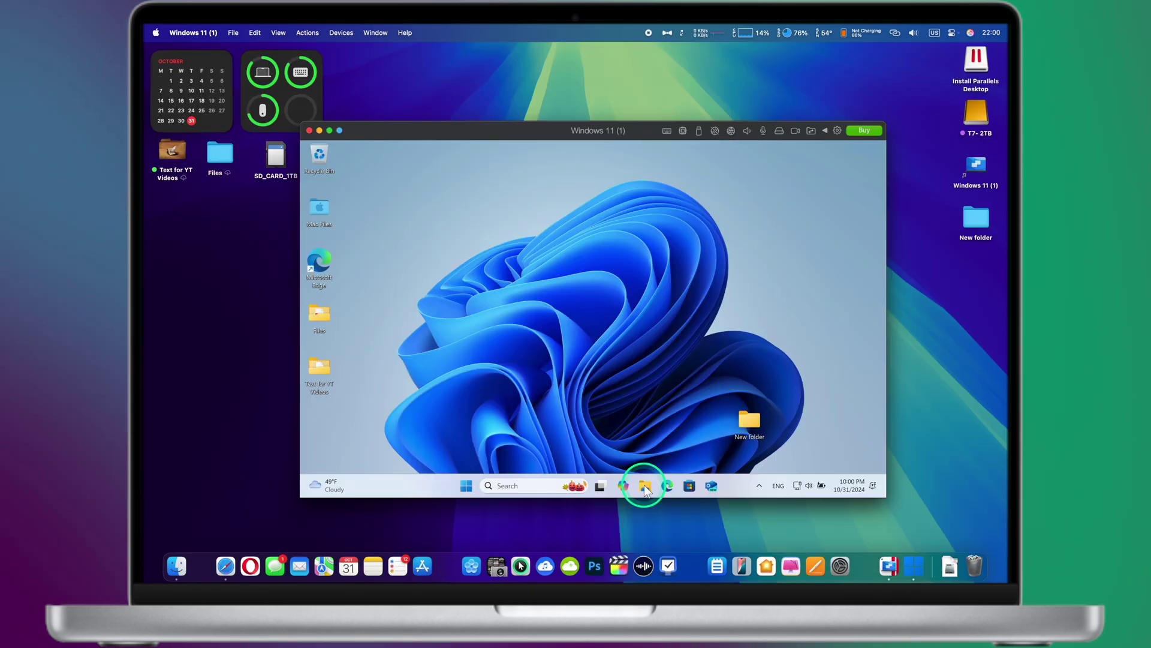
click(644, 486)
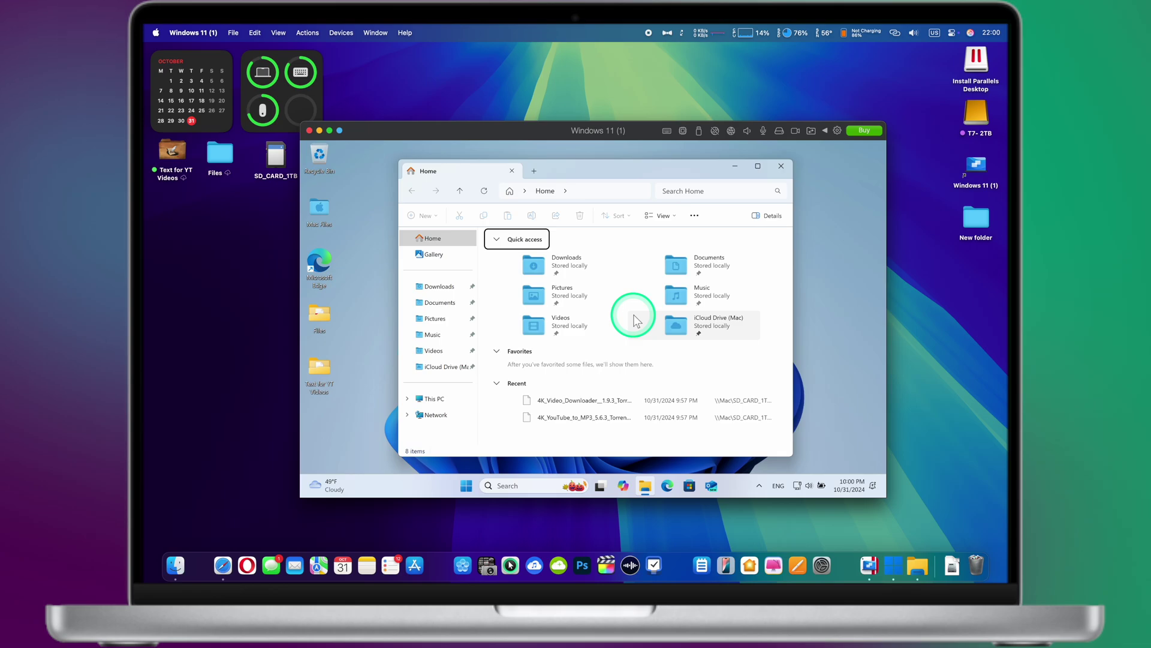
- Show the Downloads folder in File Explorer, then open the Windows Start menu from the Mac Dock
click(440, 287)
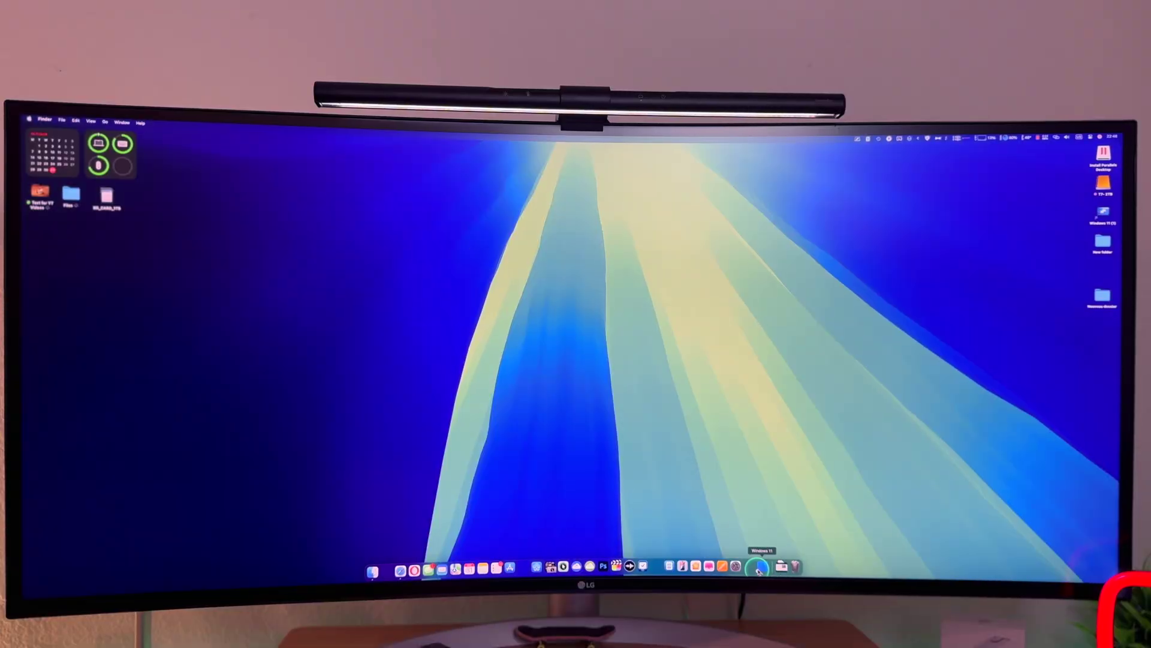
click(758, 569)
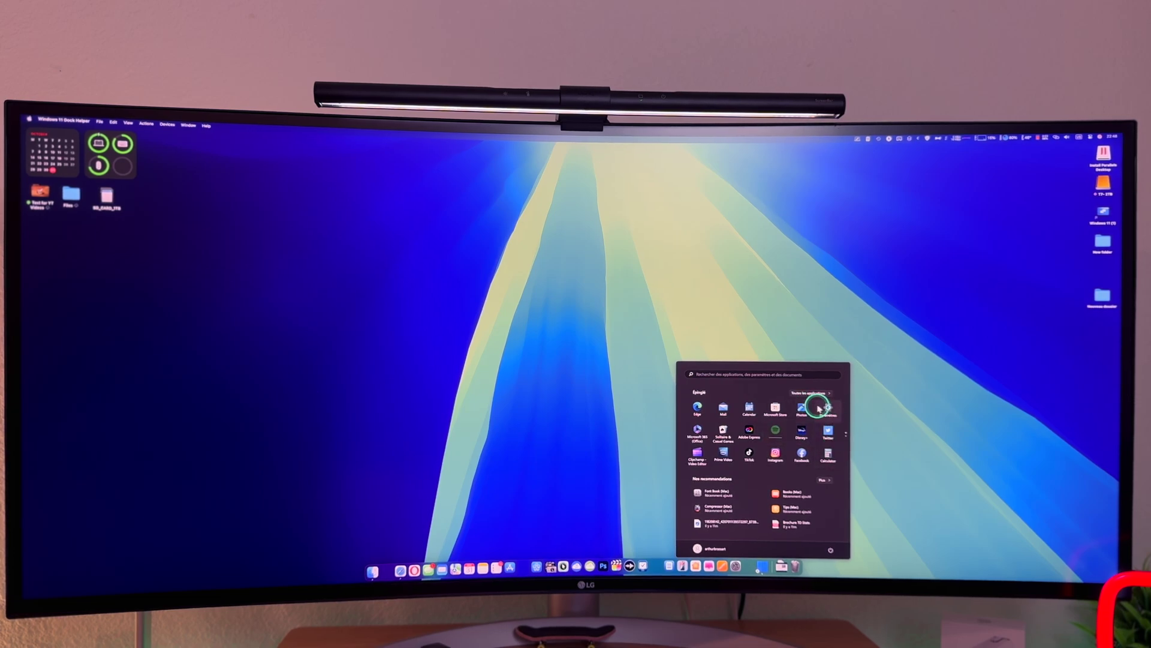
click(750, 408)
drag(332, 207, 473, 235)
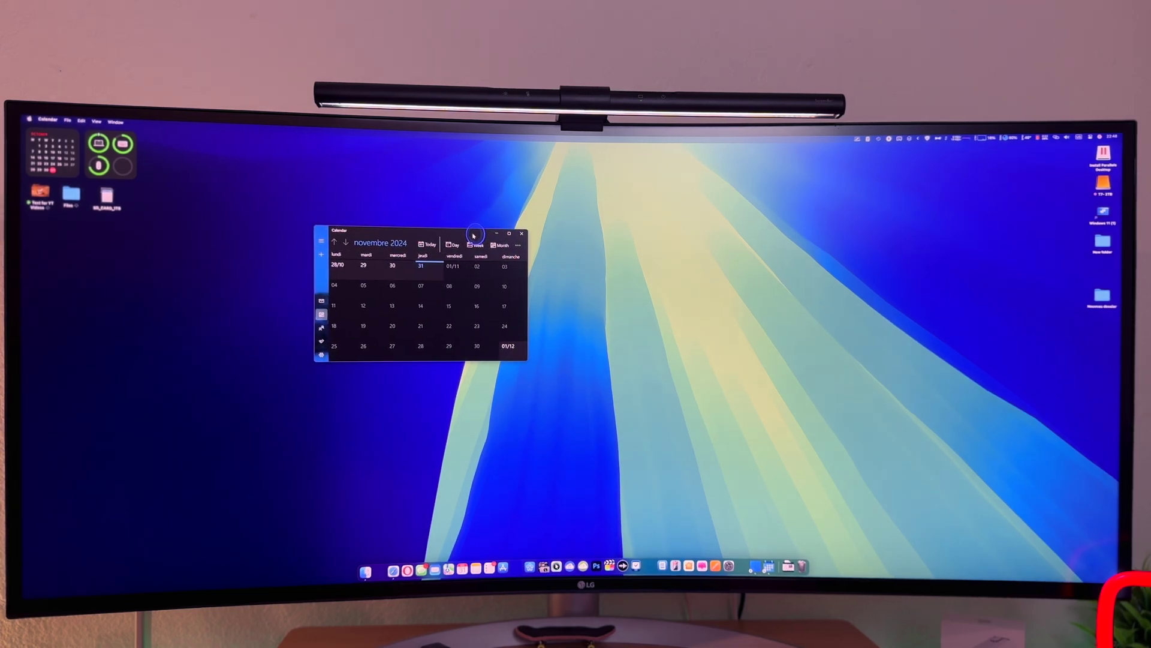
click(521, 235)
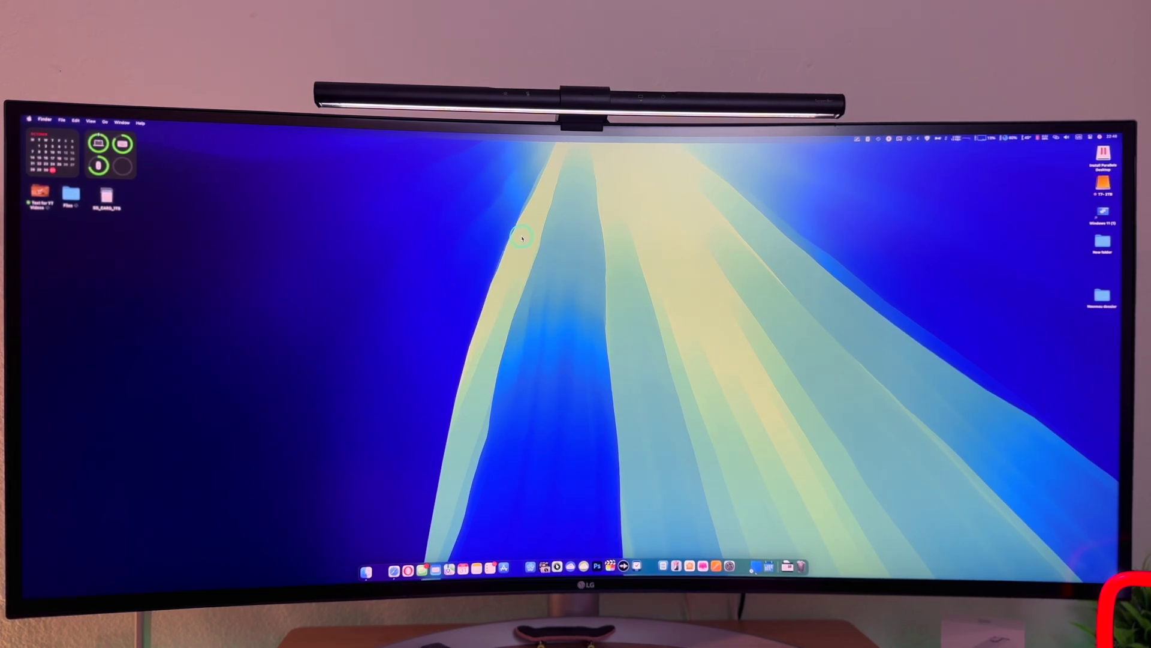
click(762, 566)
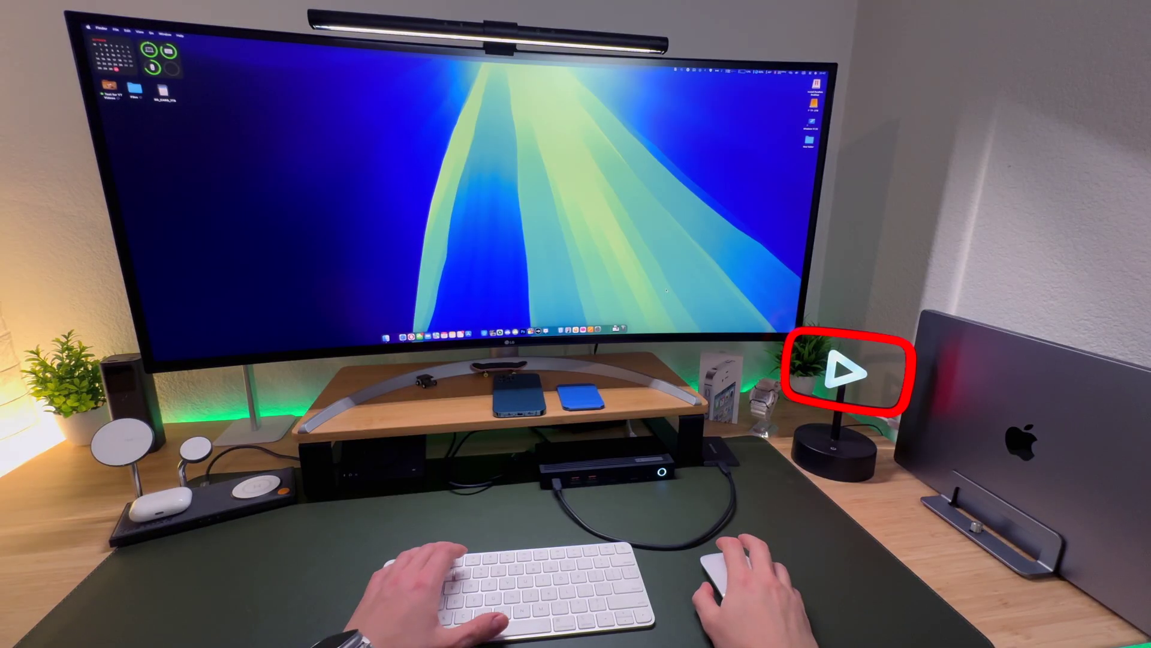
- Launch Parallels Desktop from Launchpad and close the Try New Visual Code Extension dialog
key(F4)
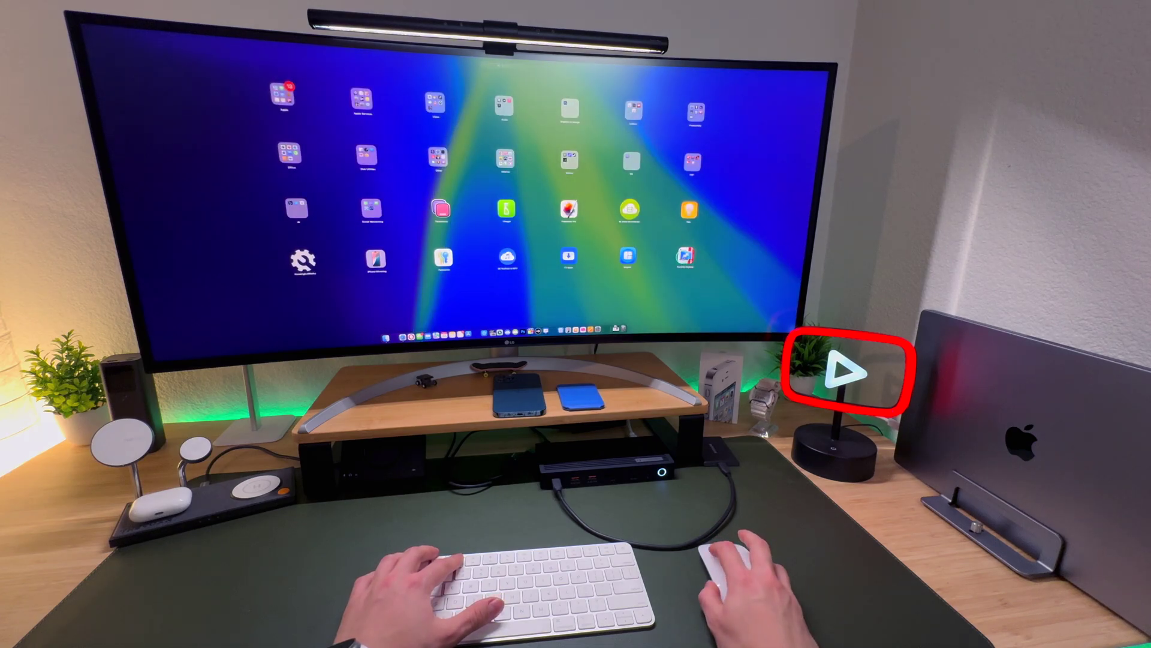
click(685, 257)
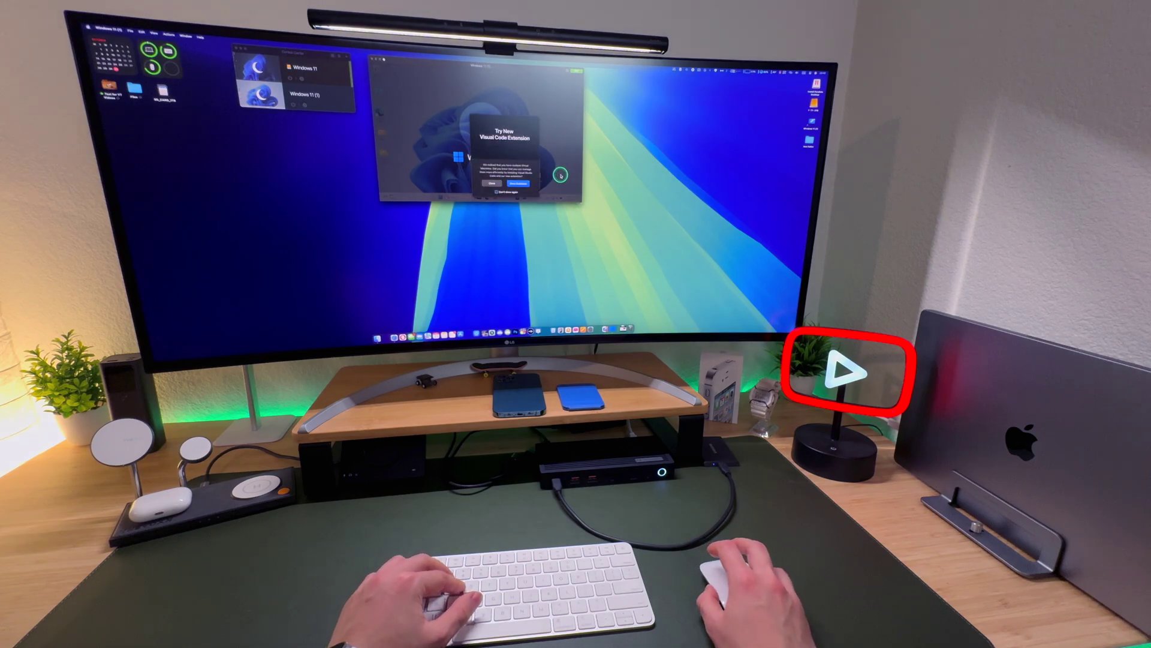
click(492, 184)
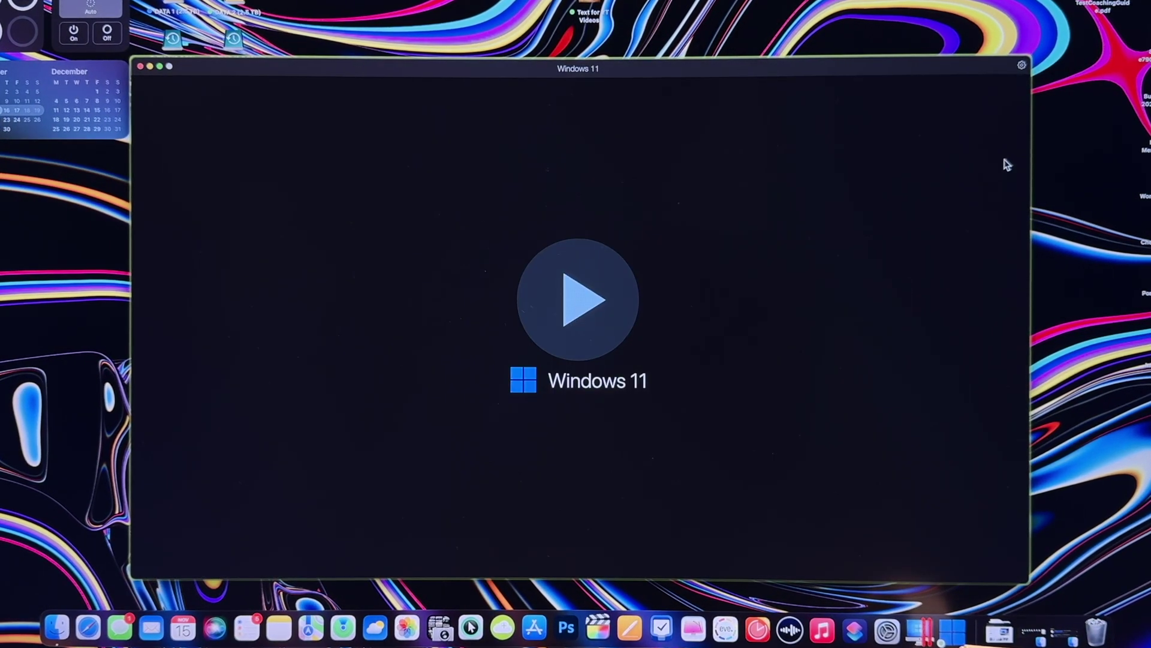
- Set the Windows 11 VM profile to Productivity and view Optimization's No limit resource usage
click(1022, 66)
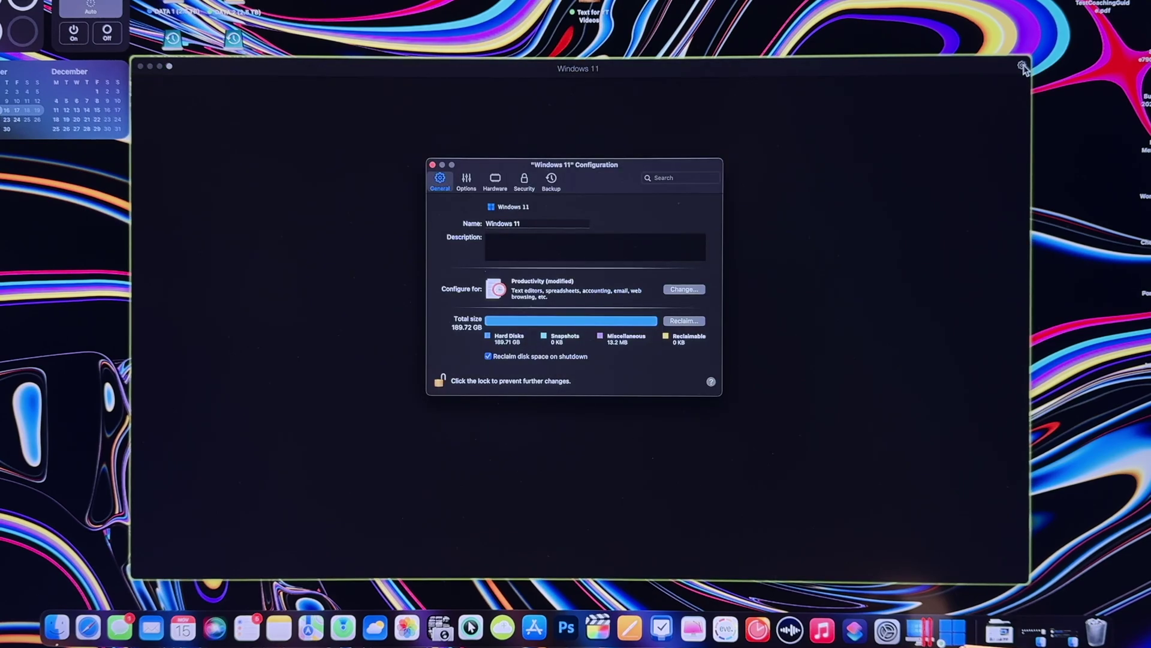
click(684, 289)
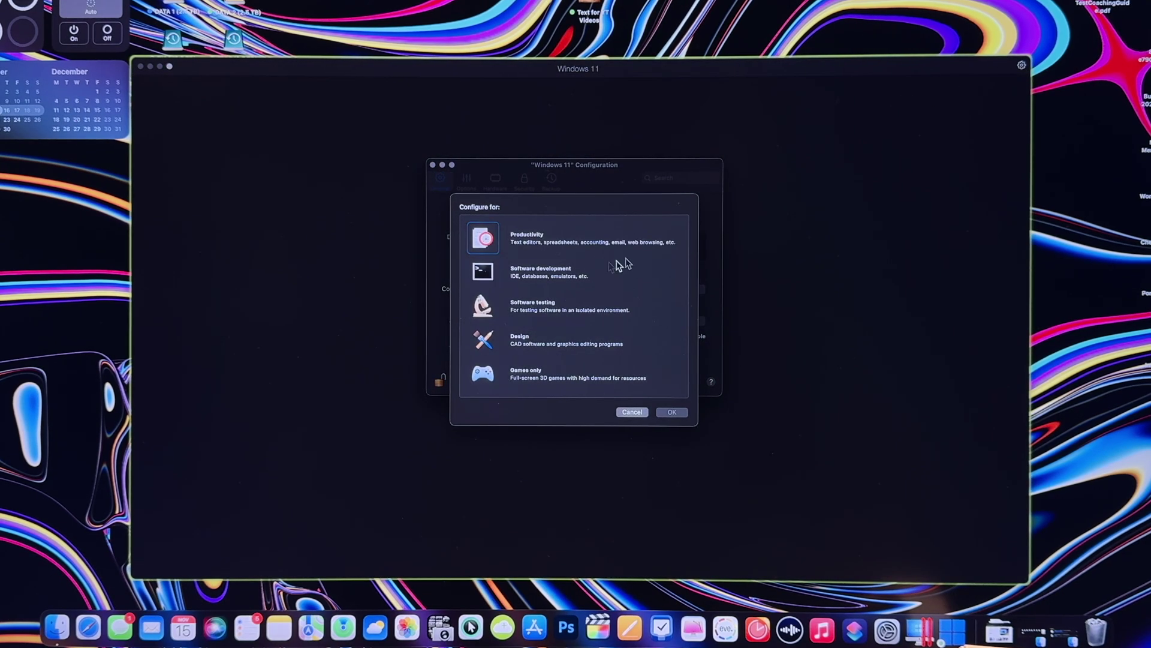
double_click(483, 240)
click(467, 183)
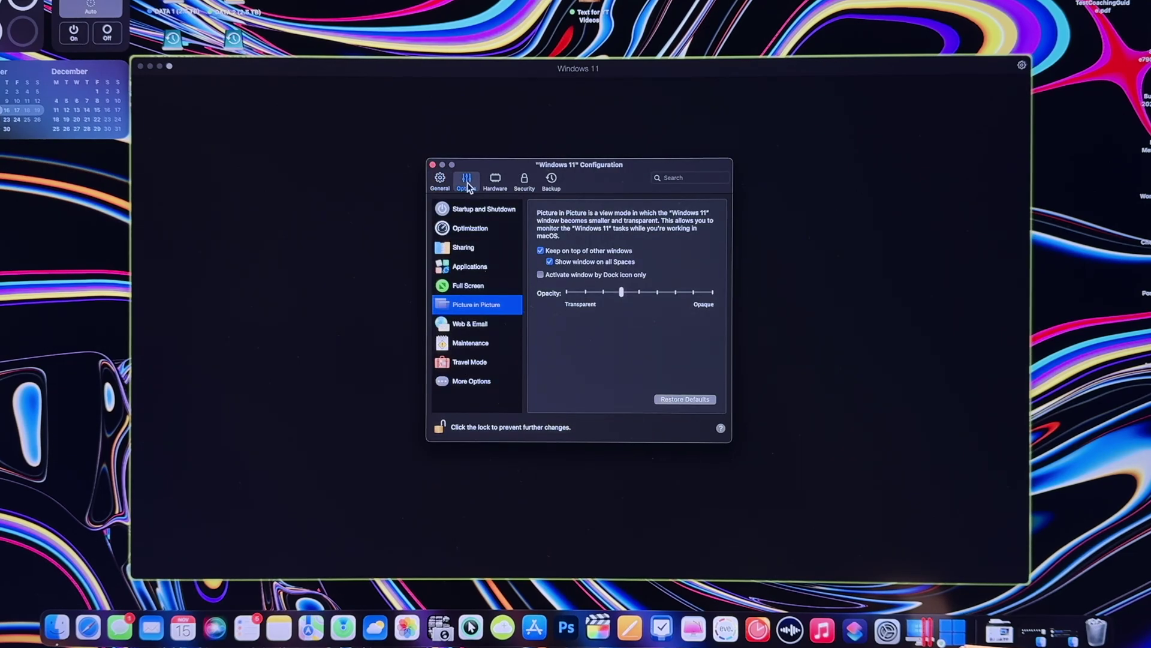
click(483, 233)
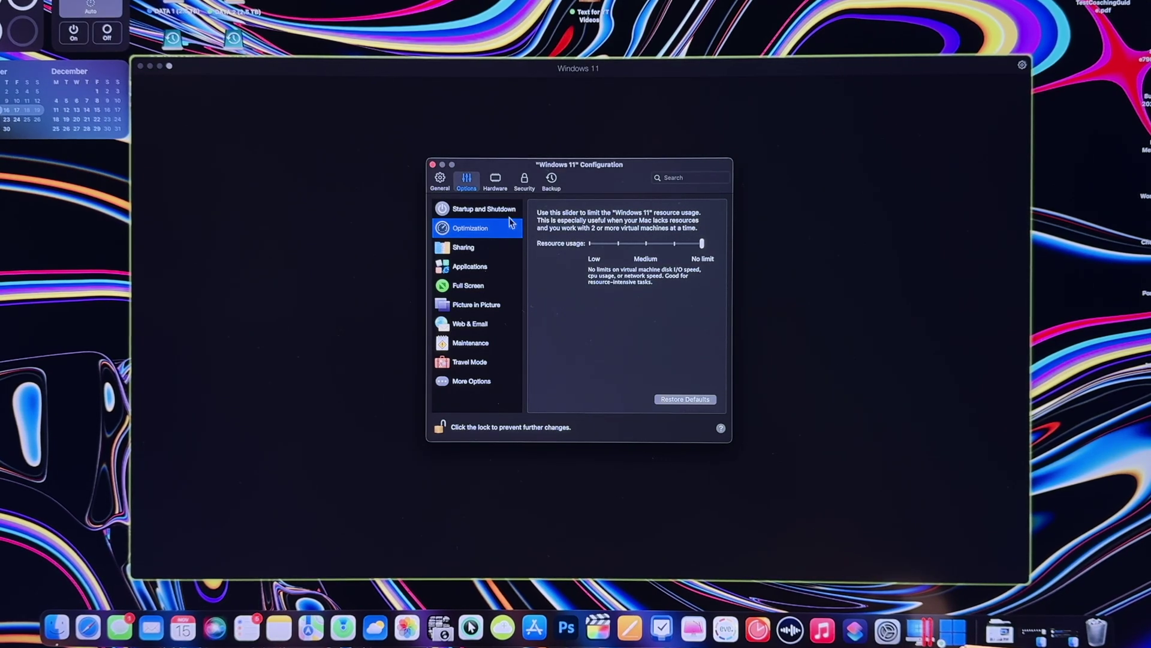
- Check the Hardware CPU & Memory settings, keeping 8 processors and 12 GB memory
click(496, 180)
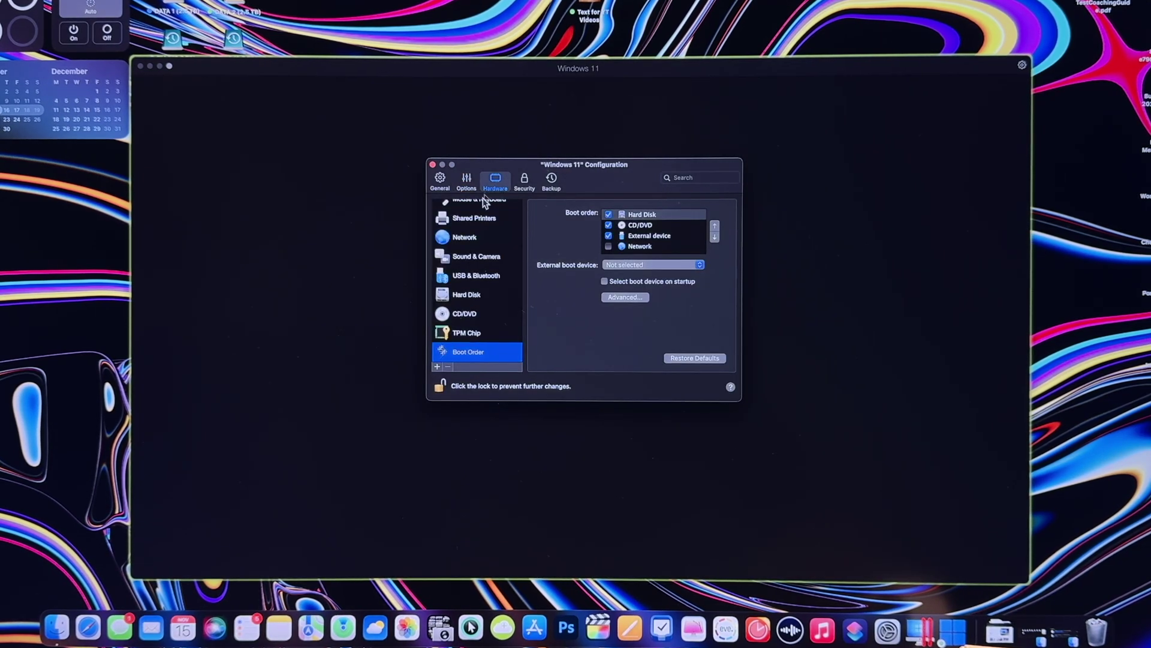
scroll(484, 203, up, 3)
click(479, 210)
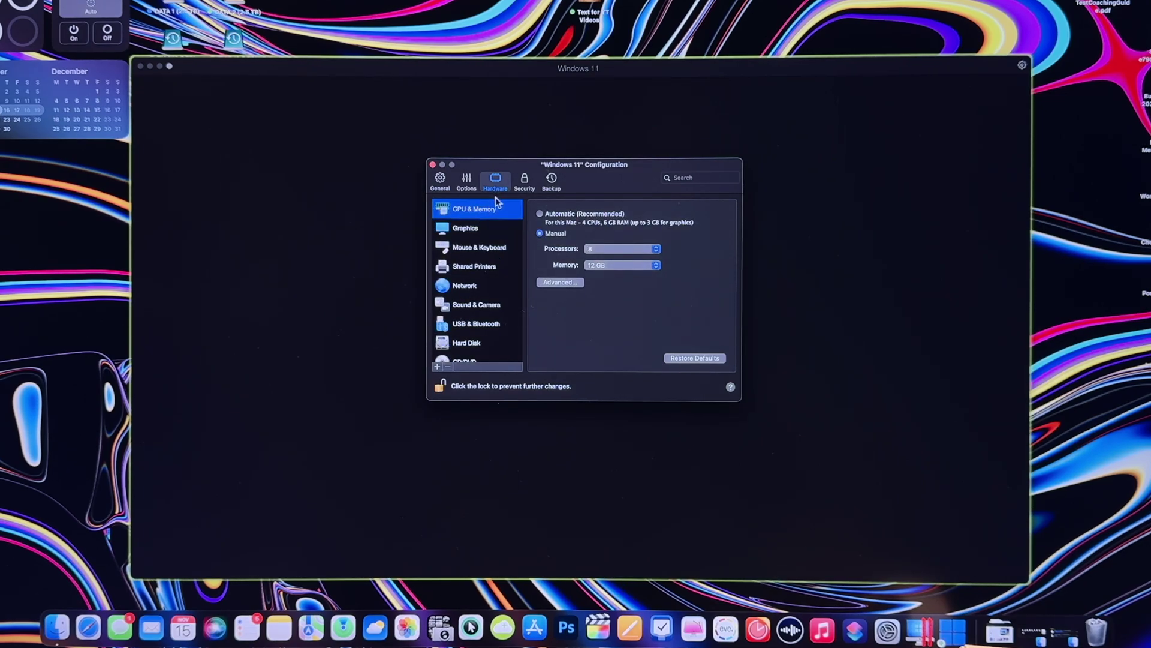
click(624, 249)
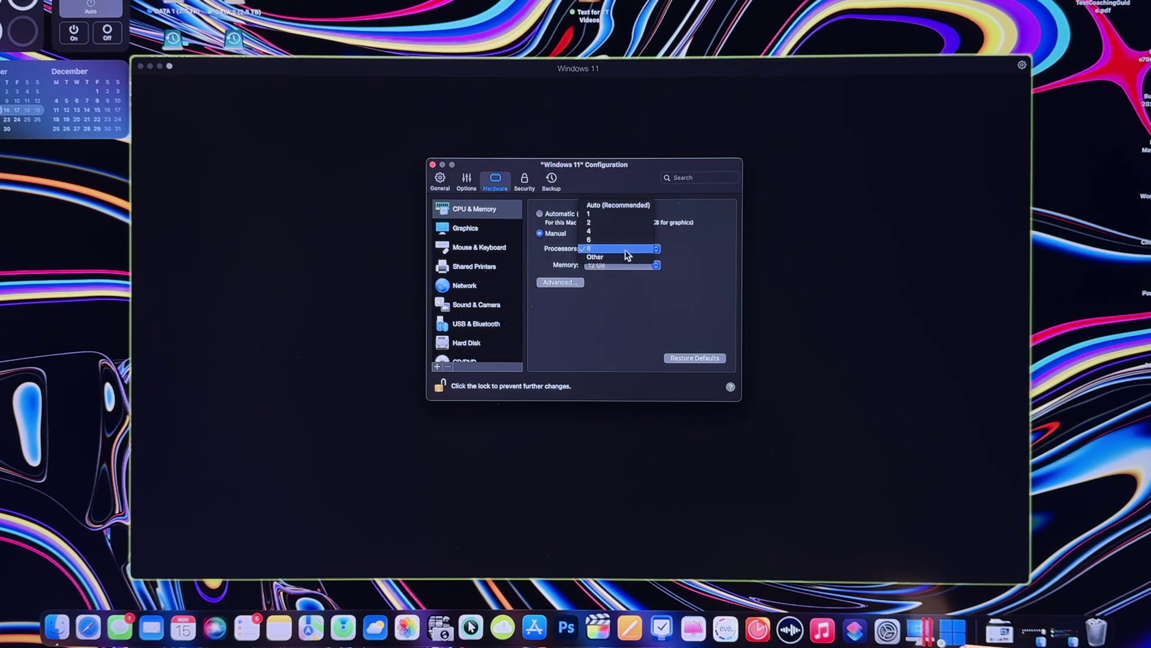
click(625, 249)
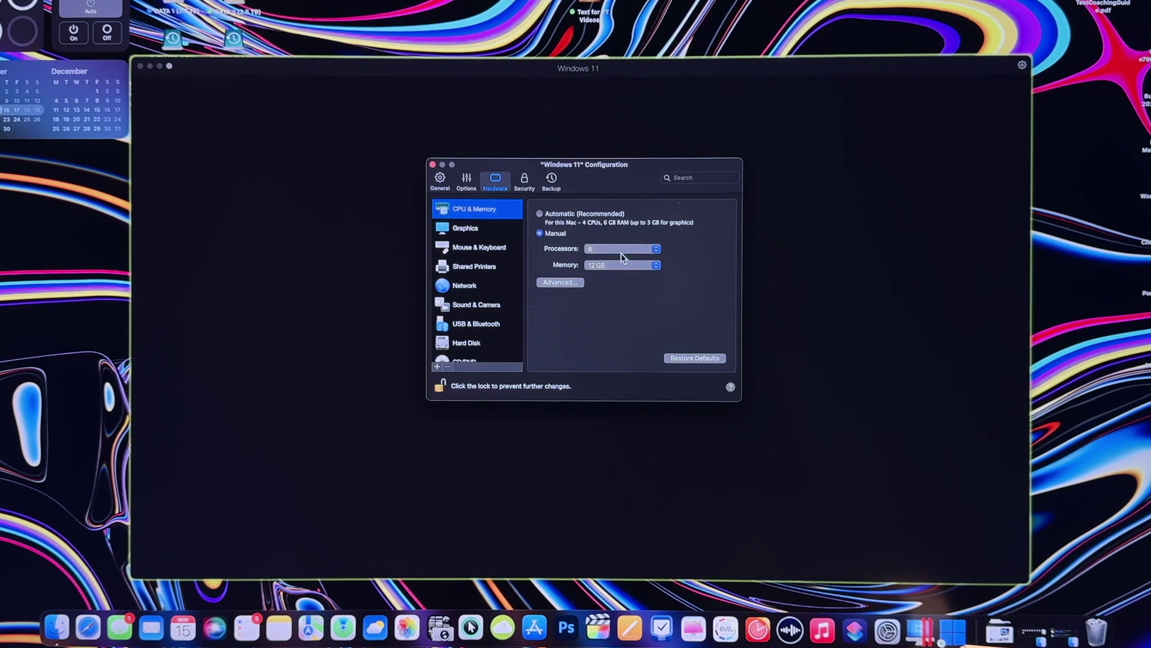
click(627, 266)
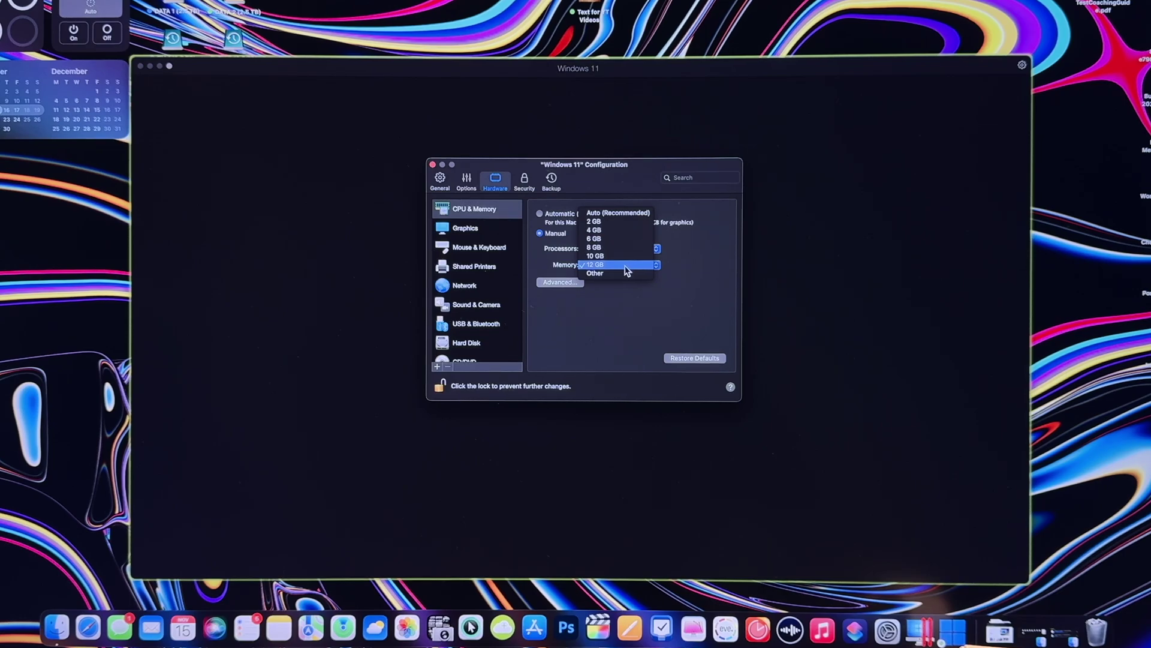
click(623, 271)
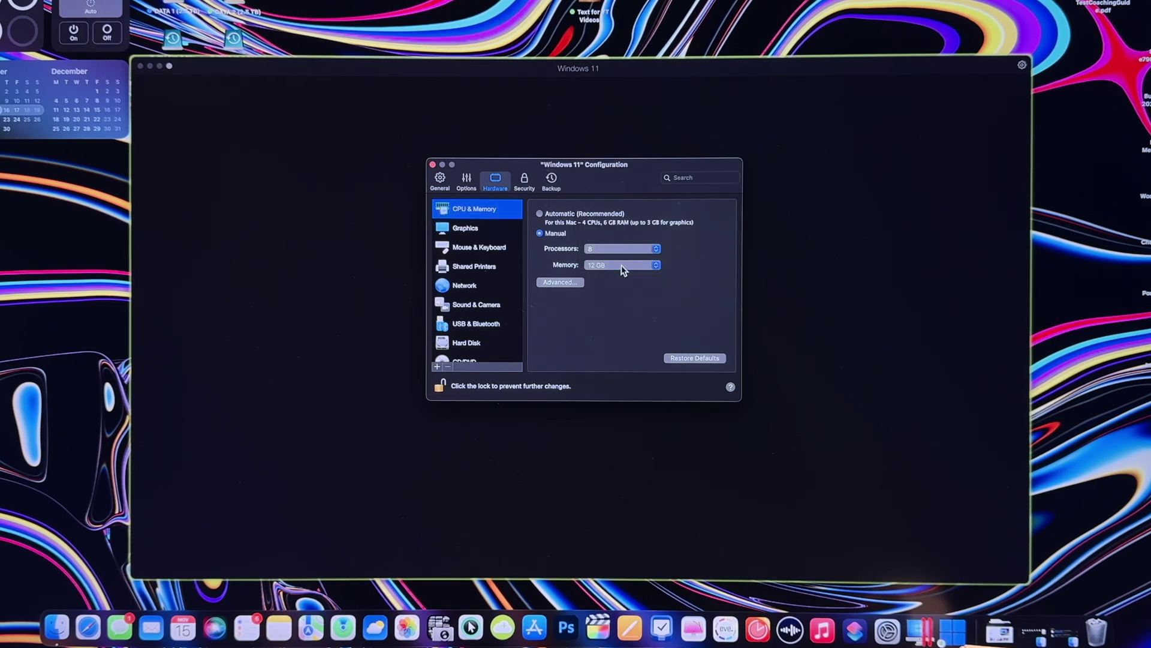
- Browse the Graphics, Mouse & Keyboard, Network and Sound & Camera hardware settings
click(496, 230)
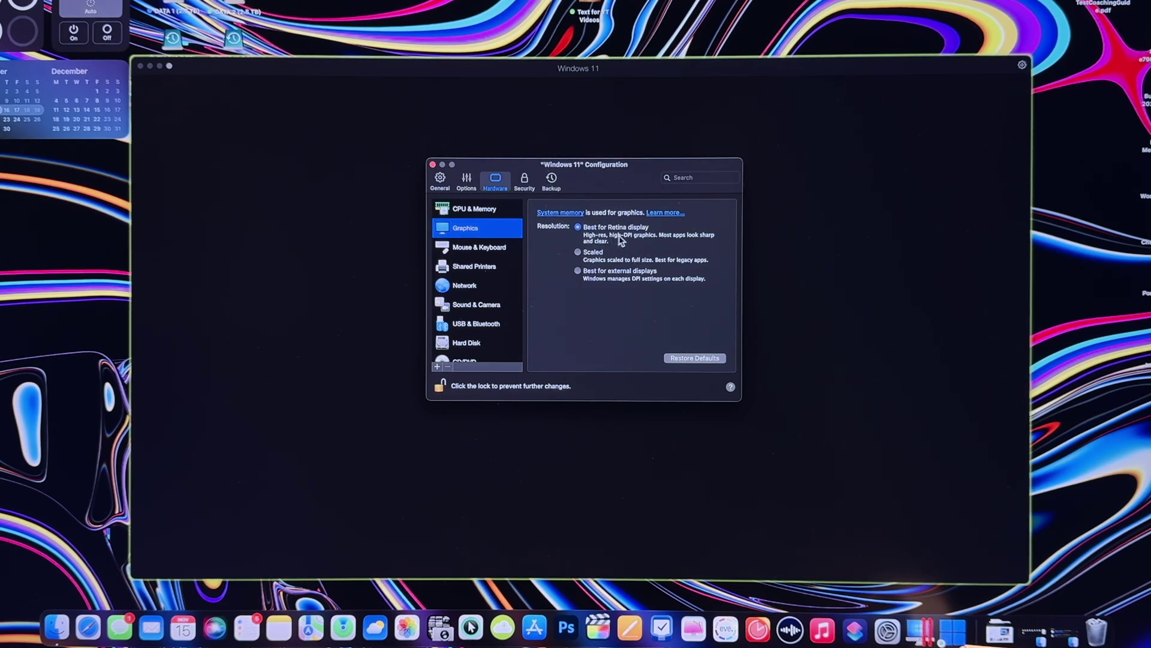
click(494, 250)
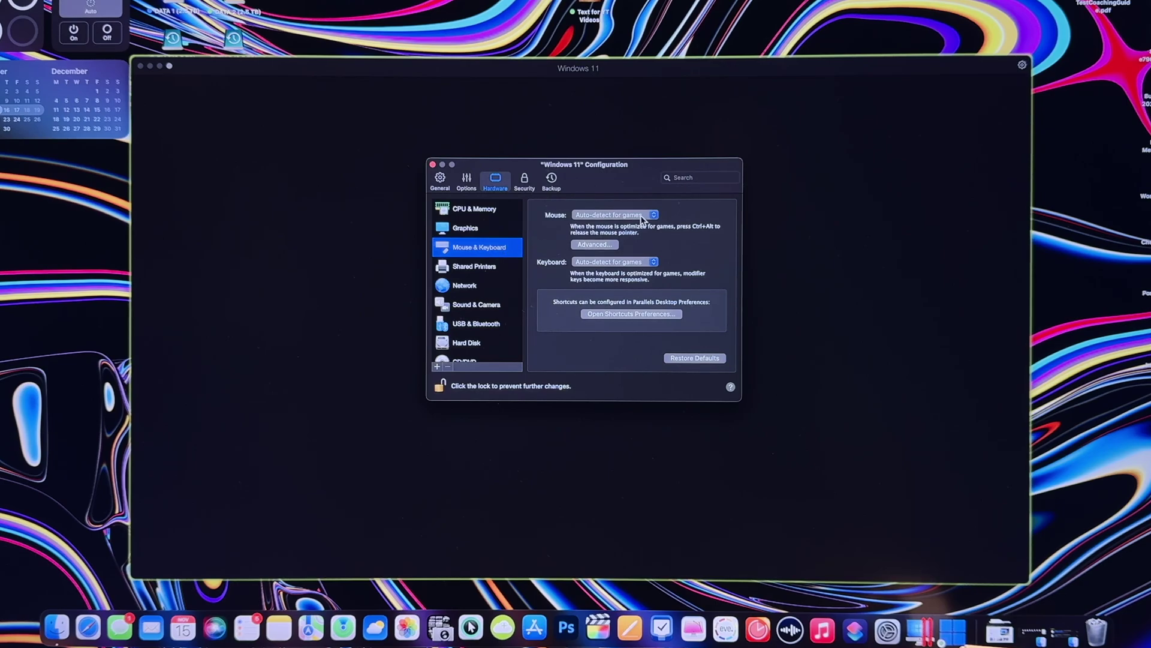
key(Down)
key(Down)
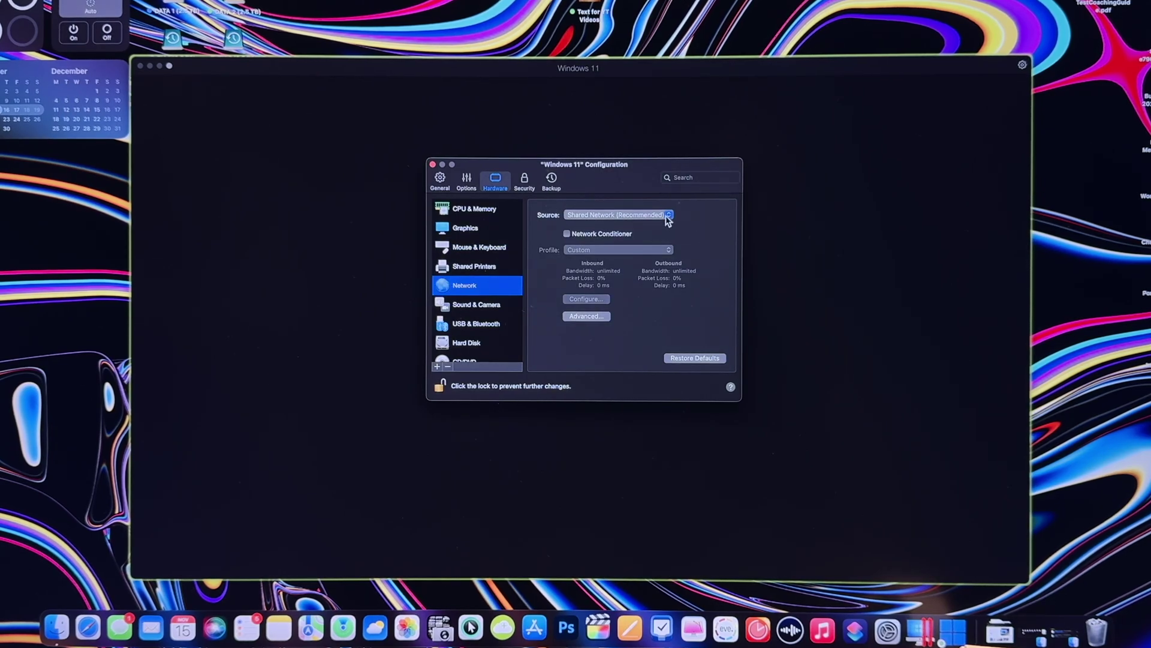
scroll(480, 270, down, 2)
click(486, 258)
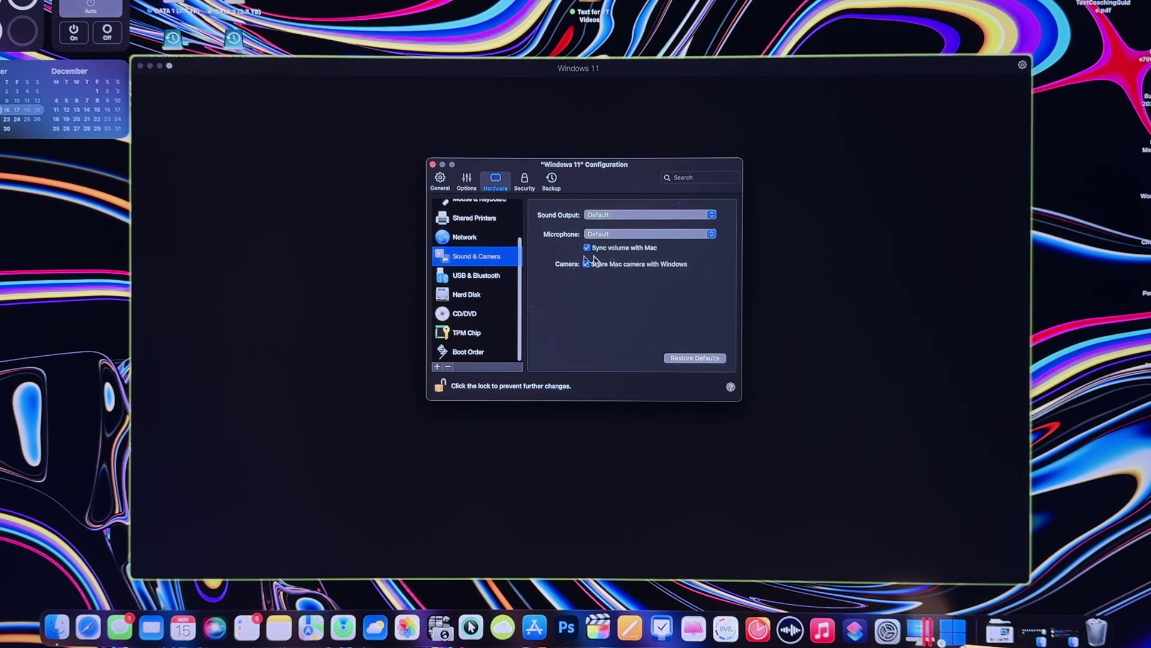
- Review the 512 GB hard disk's advanced properties and close them without resizing, keeping TRIM enabled
click(483, 297)
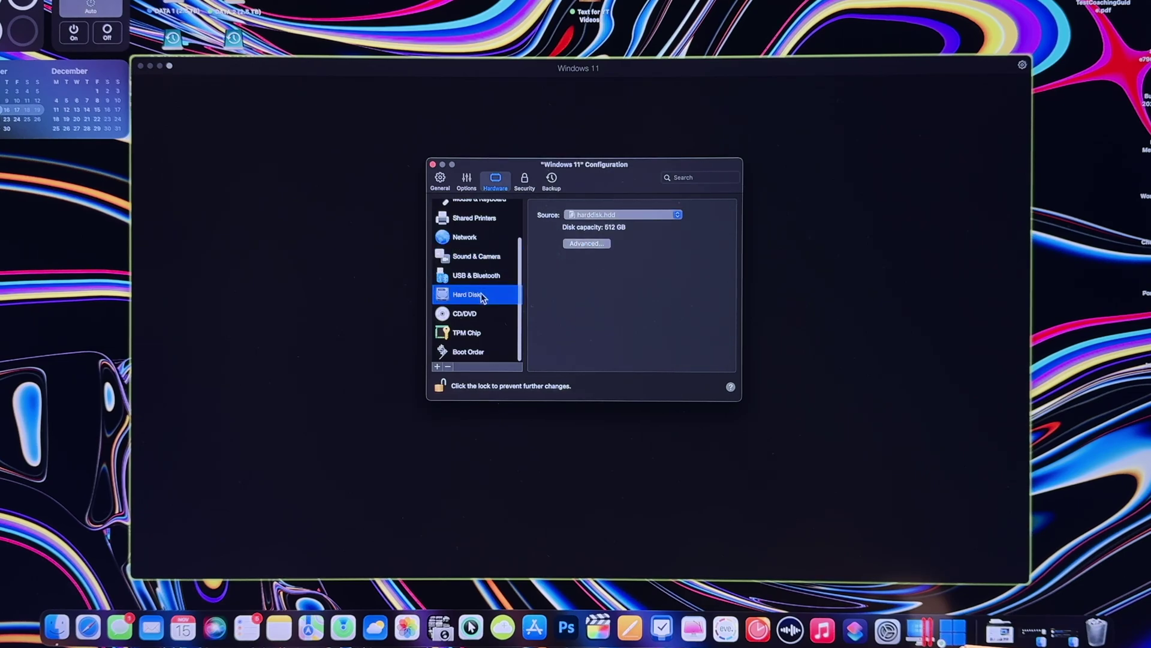
click(584, 245)
click(560, 253)
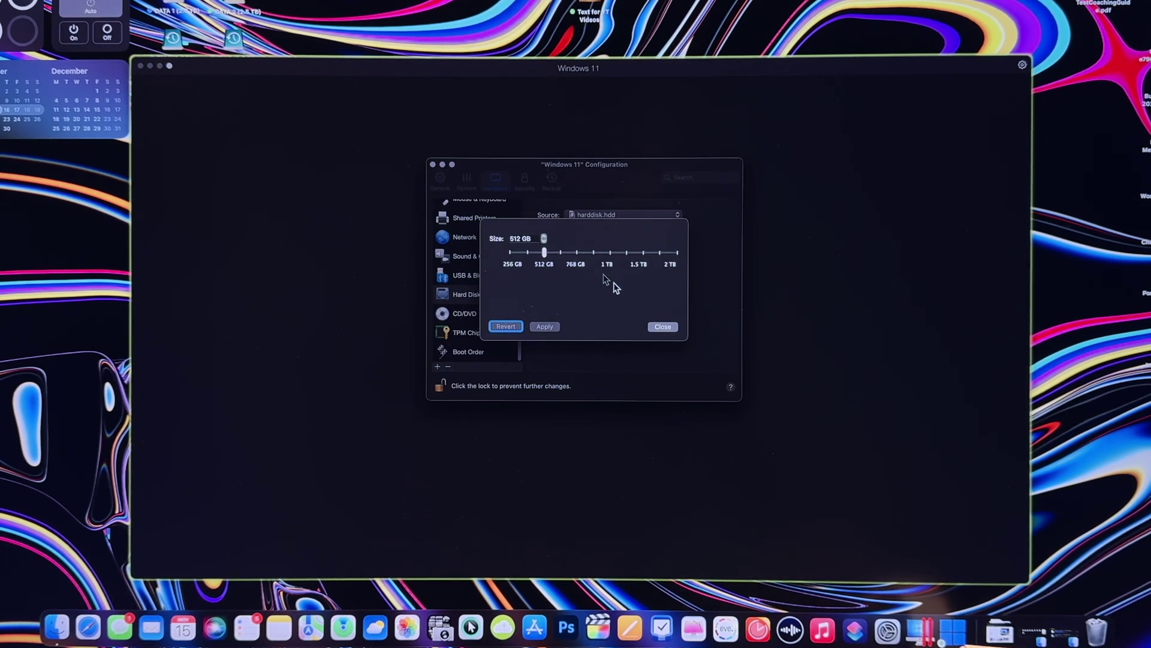
click(663, 326)
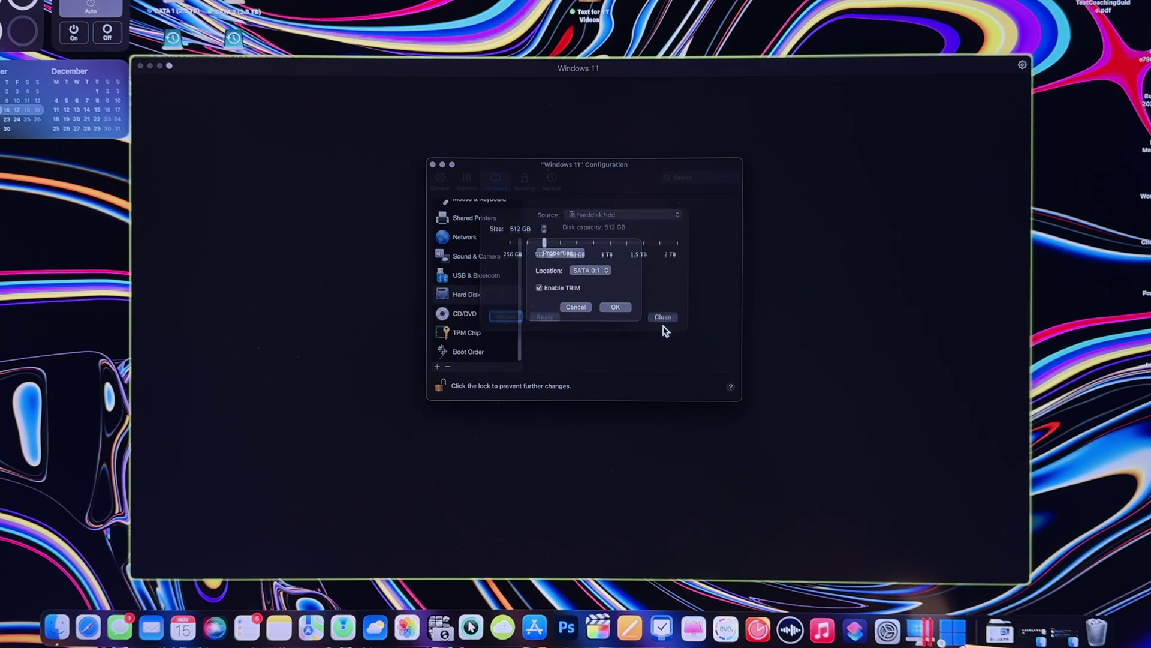
click(616, 307)
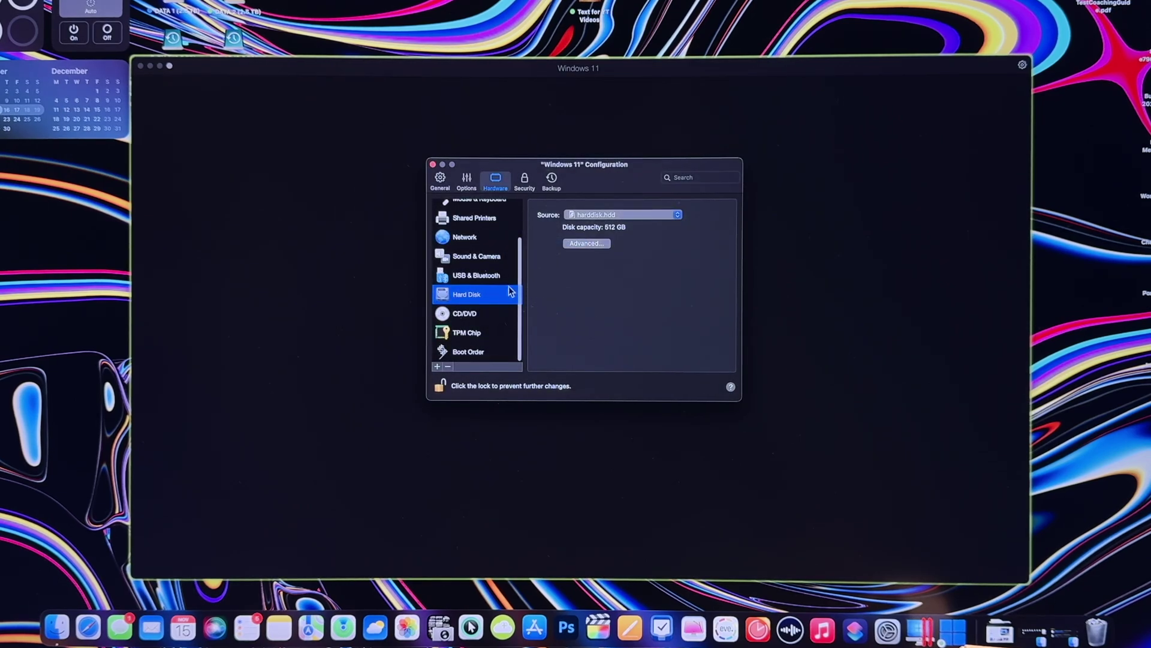
- Close the configuration, boot Windows 11 full screen, and check the desktop by toggling the Start menu
click(432, 164)
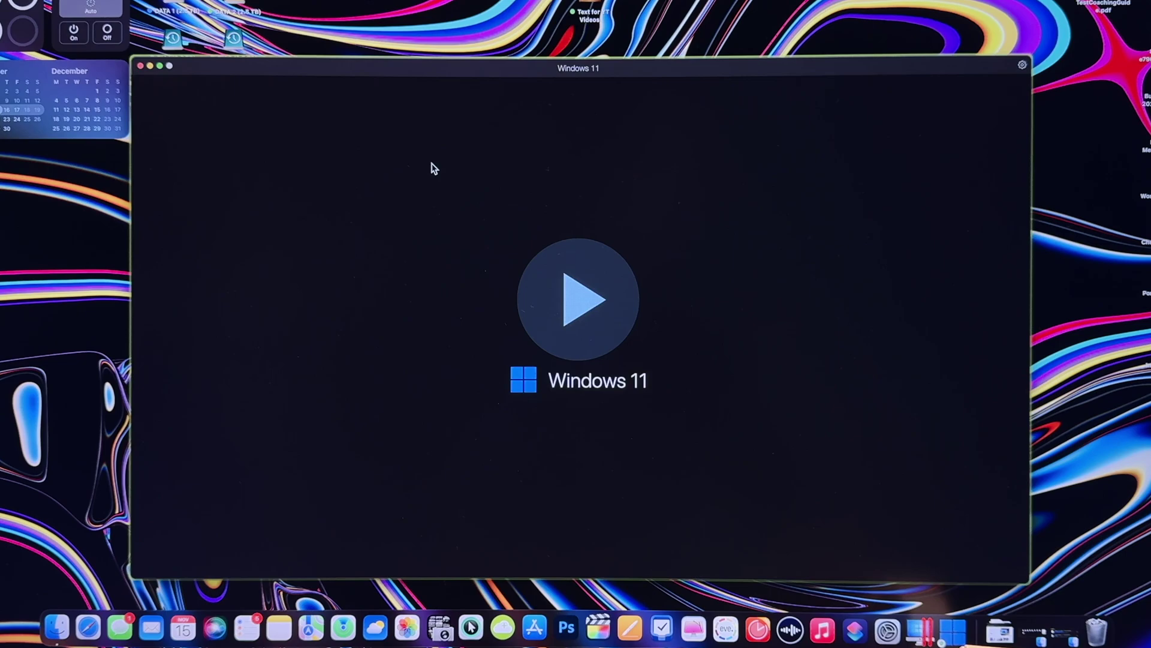
click(579, 300)
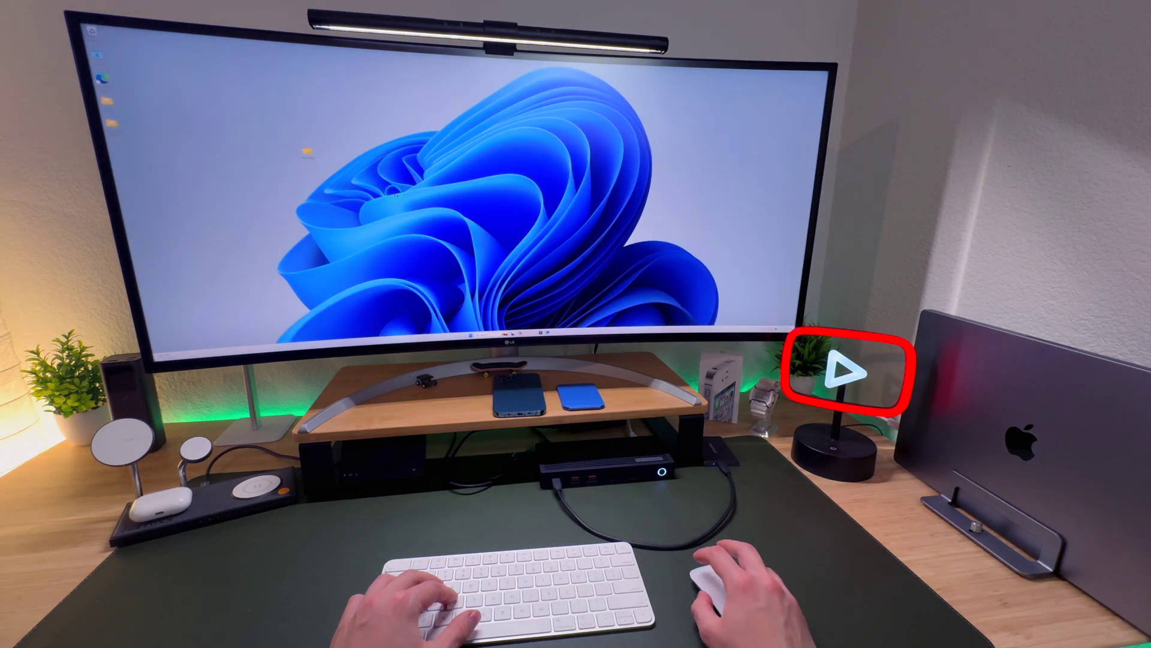
click(471, 334)
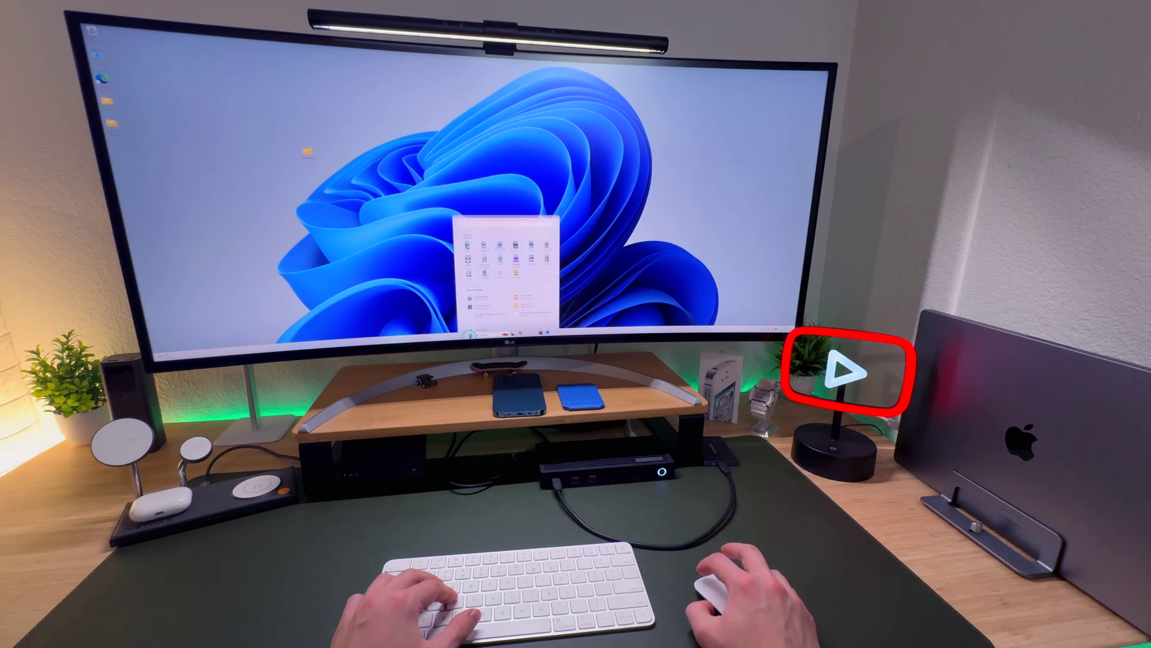
click(471, 334)
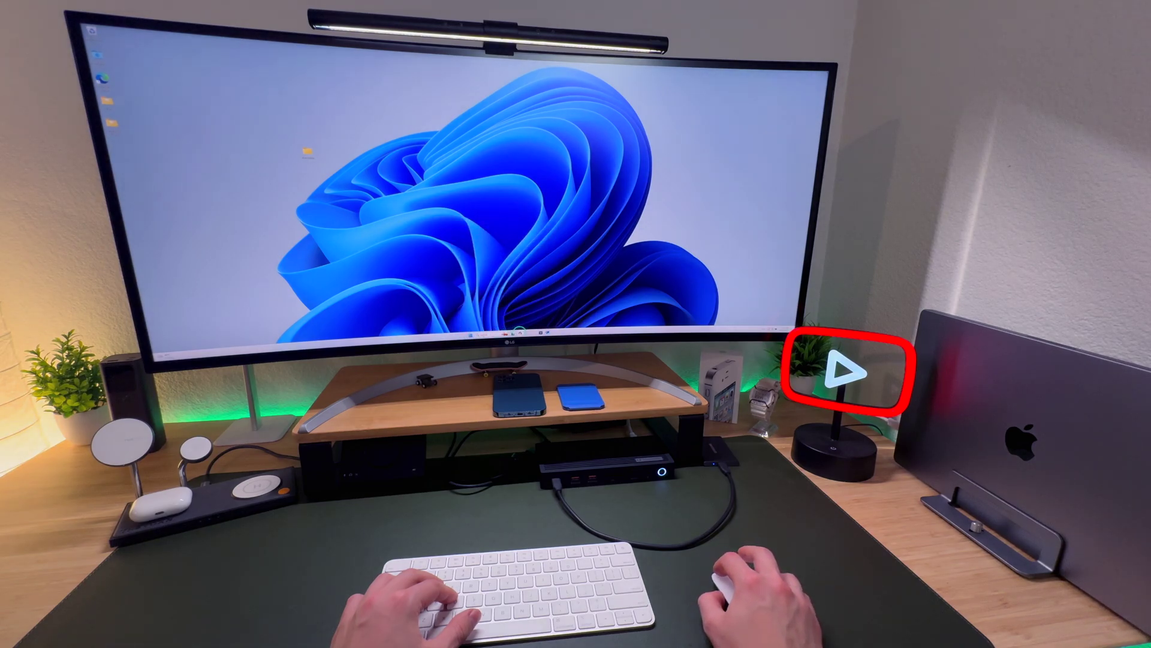